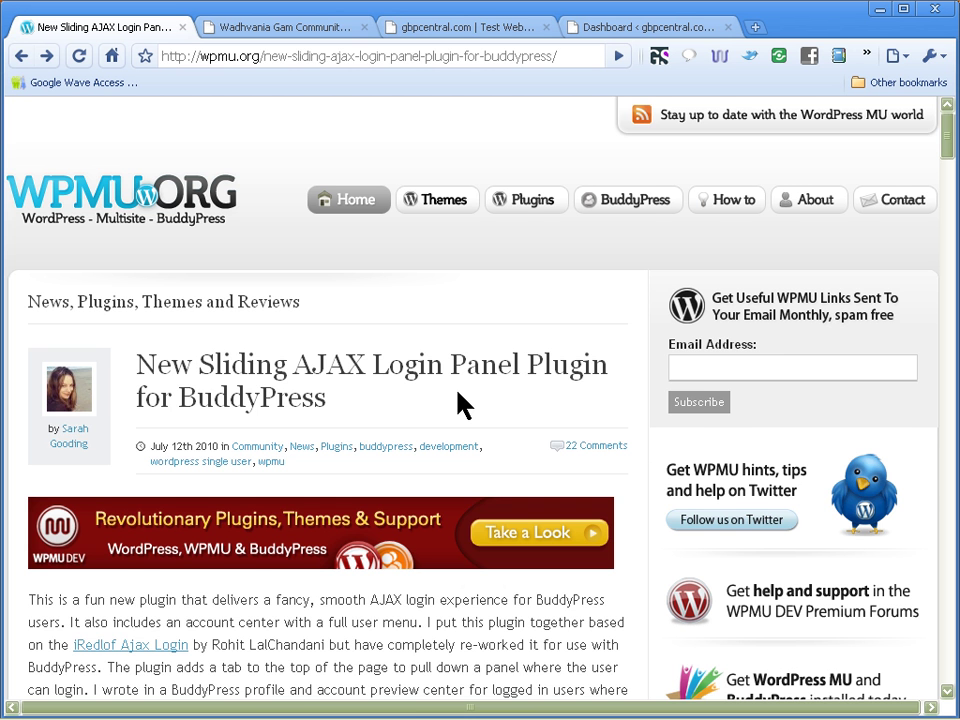
Step: Read through the BuddyPress Sliding Login Panel article, examining the panel previews, plugin features, installation instructions and download section
{"action": "scroll", "coordinate": [458, 405], "scroll_direction": "down", "scroll_amount": 5}
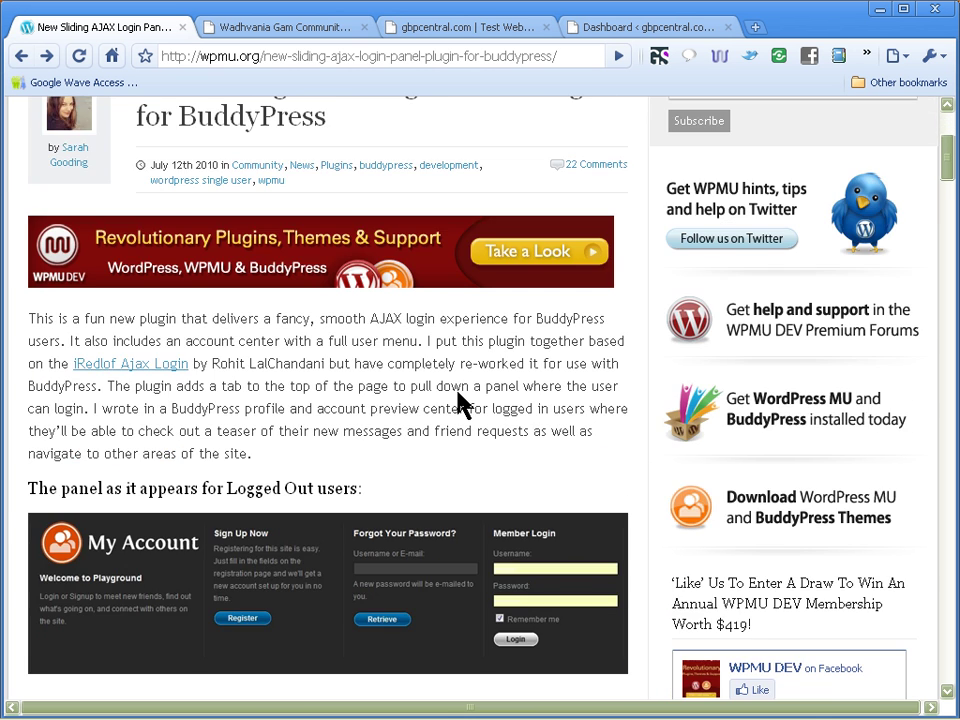
{"action": "scroll", "coordinate": [458, 405], "scroll_direction": "down", "scroll_amount": 1}
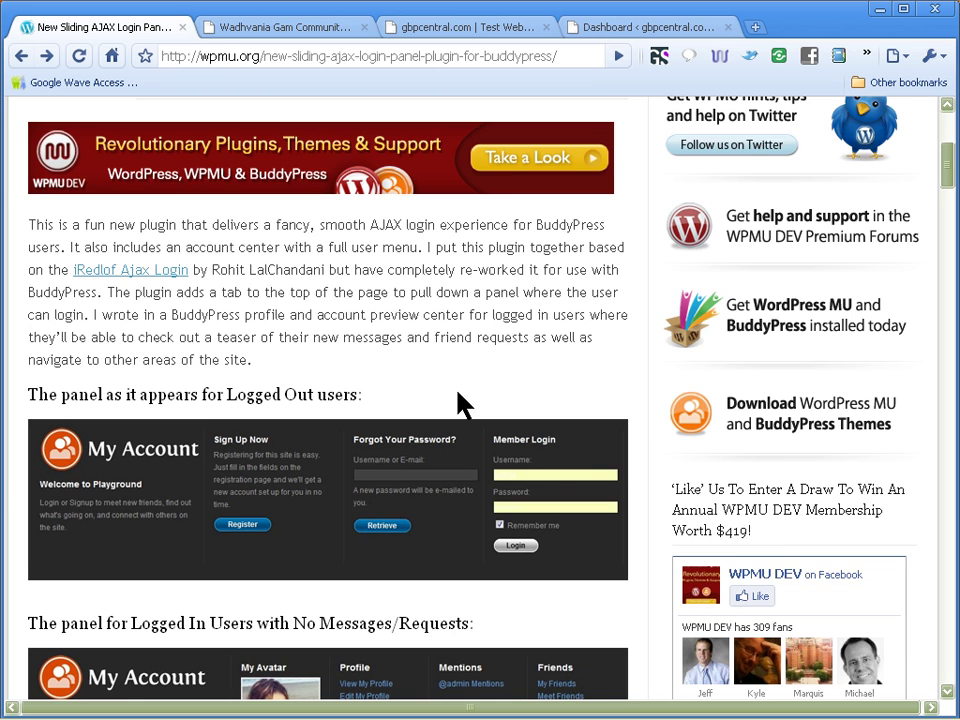
{"action": "scroll", "coordinate": [460, 404], "scroll_direction": "down", "scroll_amount": 2}
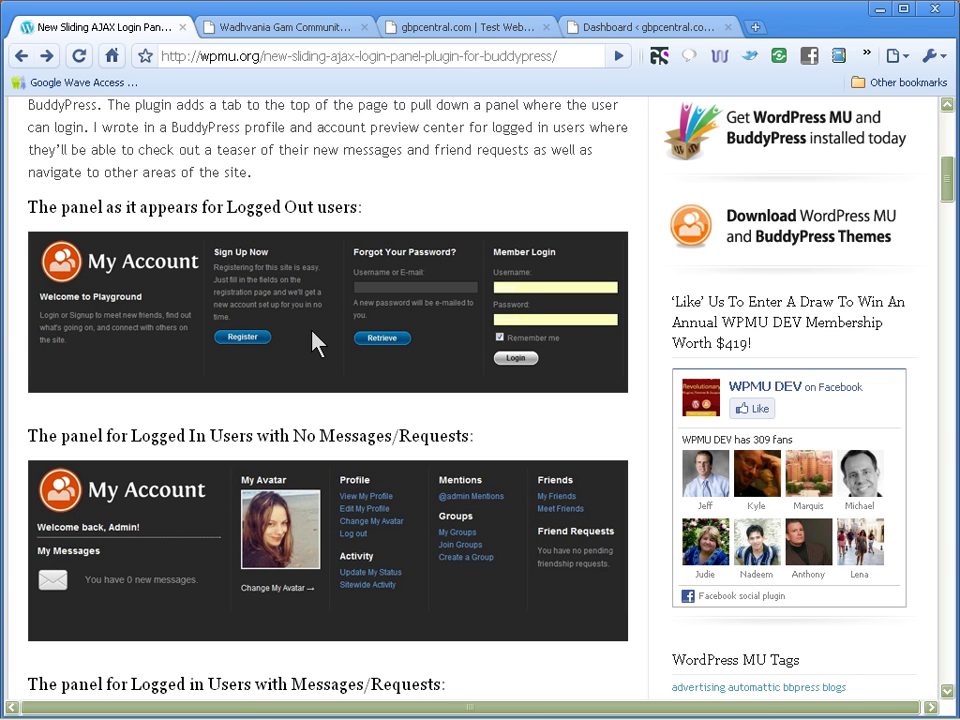
{"action": "scroll", "coordinate": [318, 343], "scroll_direction": "down", "scroll_amount": 1}
{"action": "scroll", "coordinate": [318, 343], "scroll_direction": "down", "scroll_amount": 1}
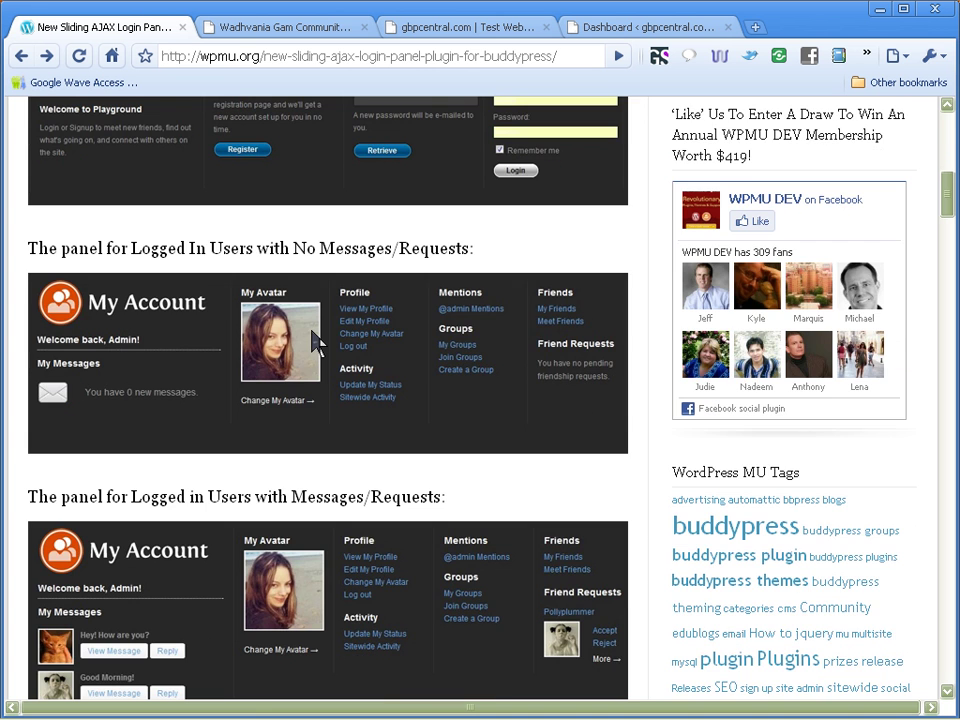
{"action": "scroll", "coordinate": [318, 343], "scroll_direction": "down", "scroll_amount": 2}
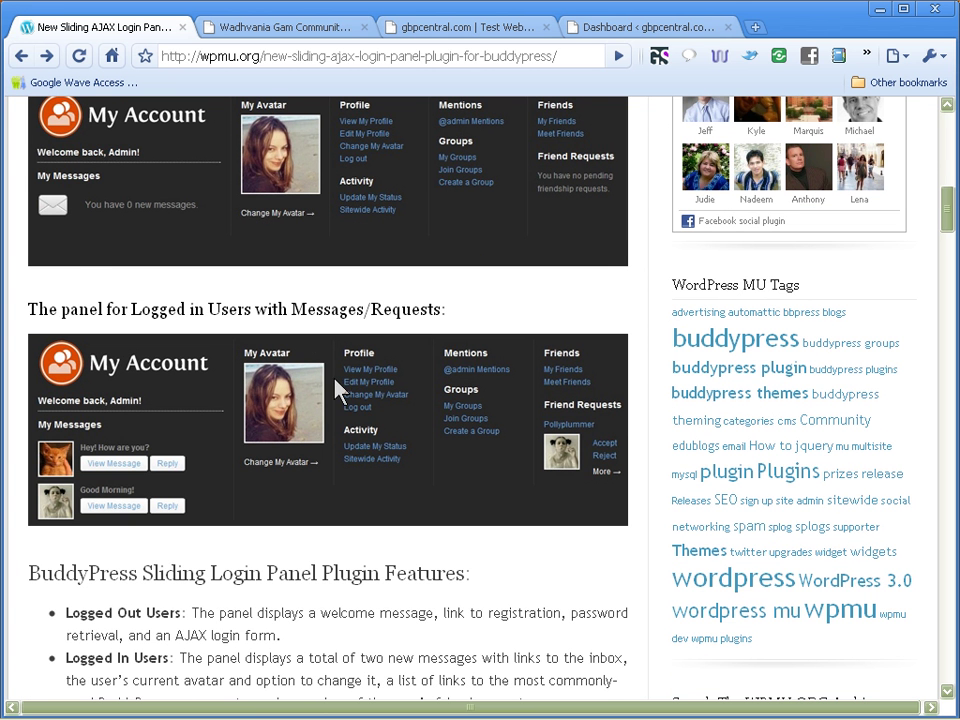
{"action": "scroll", "coordinate": [333, 400], "scroll_direction": "down", "scroll_amount": 4}
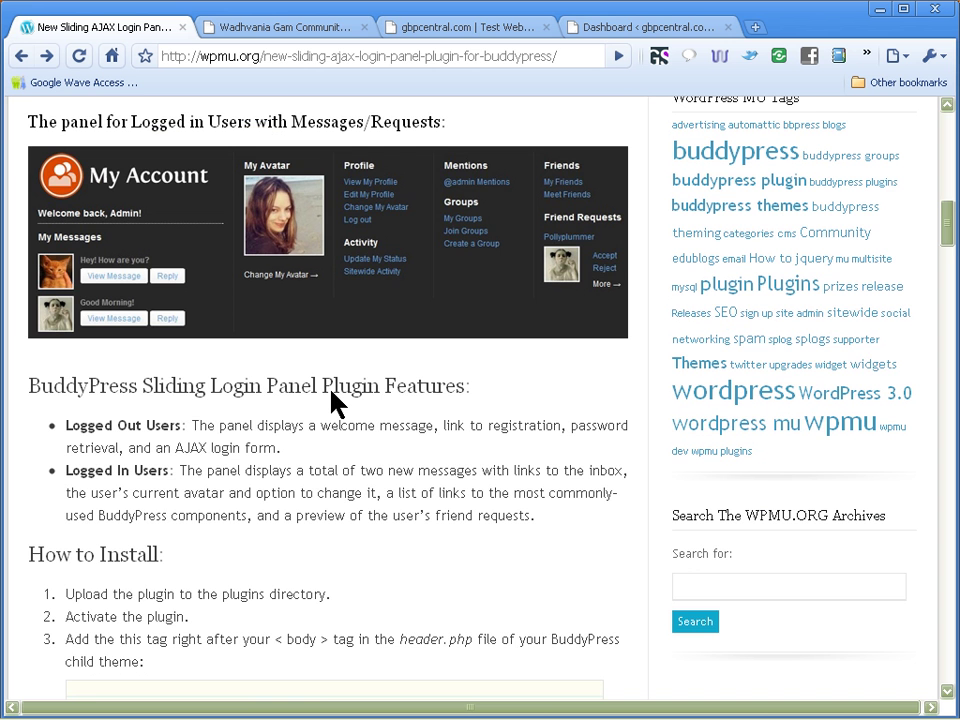
{"action": "scroll", "coordinate": [333, 400], "scroll_direction": "down", "scroll_amount": 3}
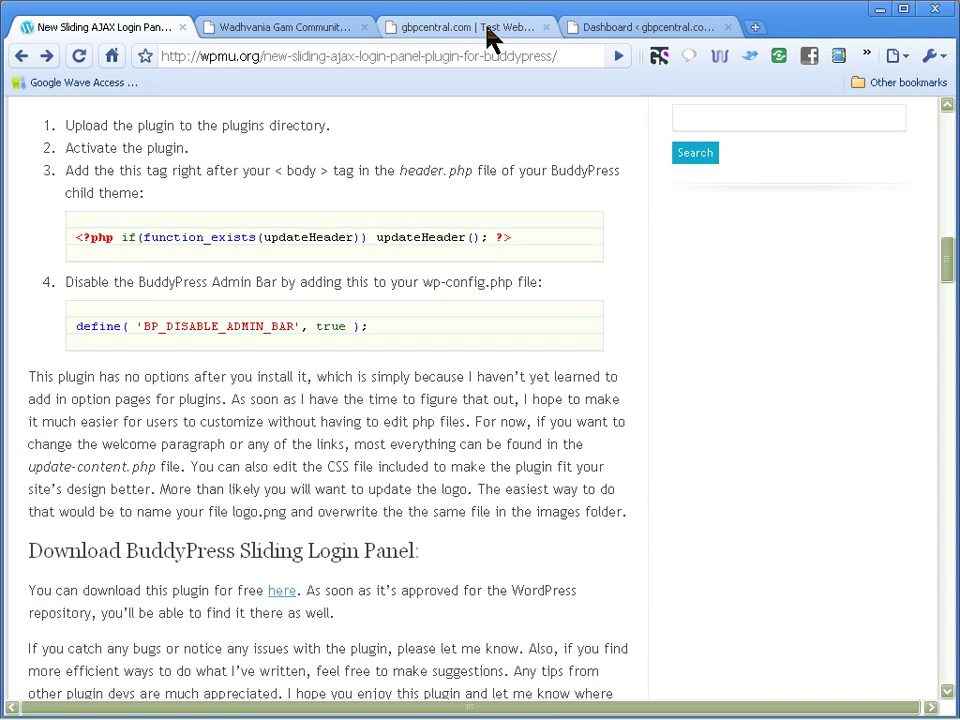
Step: Open the plugin upload page in the admin dashboard of the gbpcentral.com WordPress site
{"action": "left_click", "coordinate": [489, 30]}
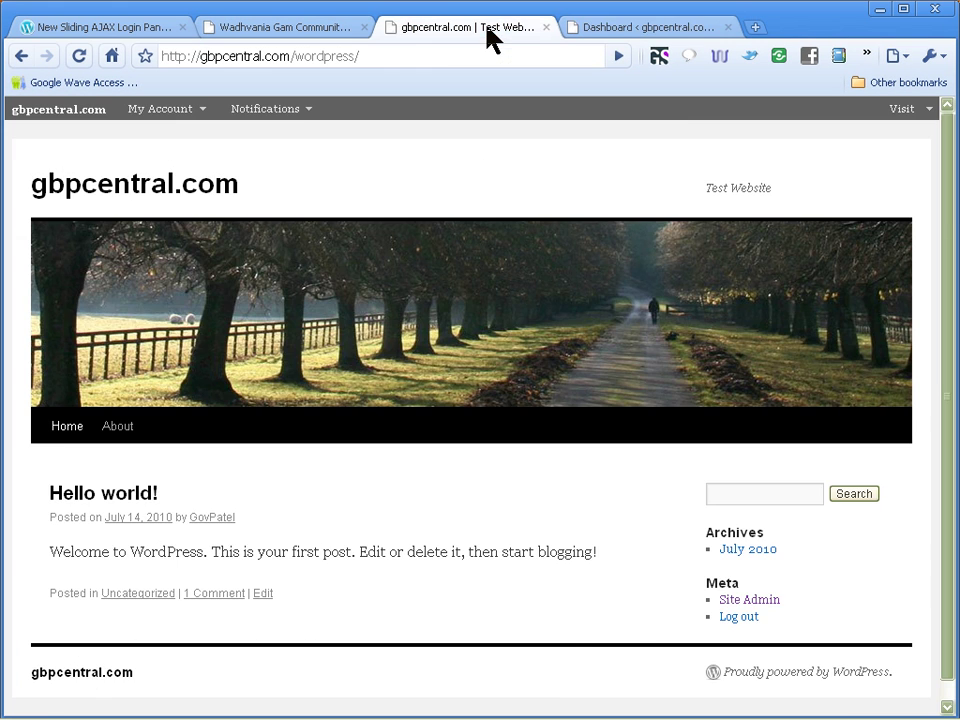
{"action": "left_click", "coordinate": [610, 30]}
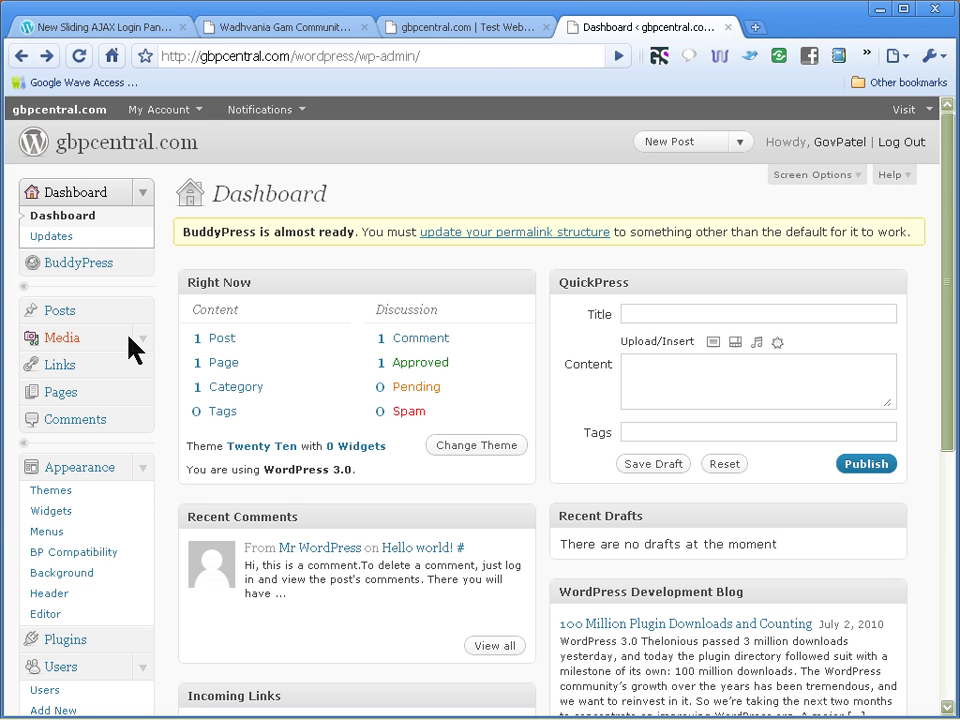
{"action": "mouse_move", "coordinate": [242, 113]}
{"action": "scroll", "coordinate": [77, 331], "scroll_direction": "down", "scroll_amount": 3}
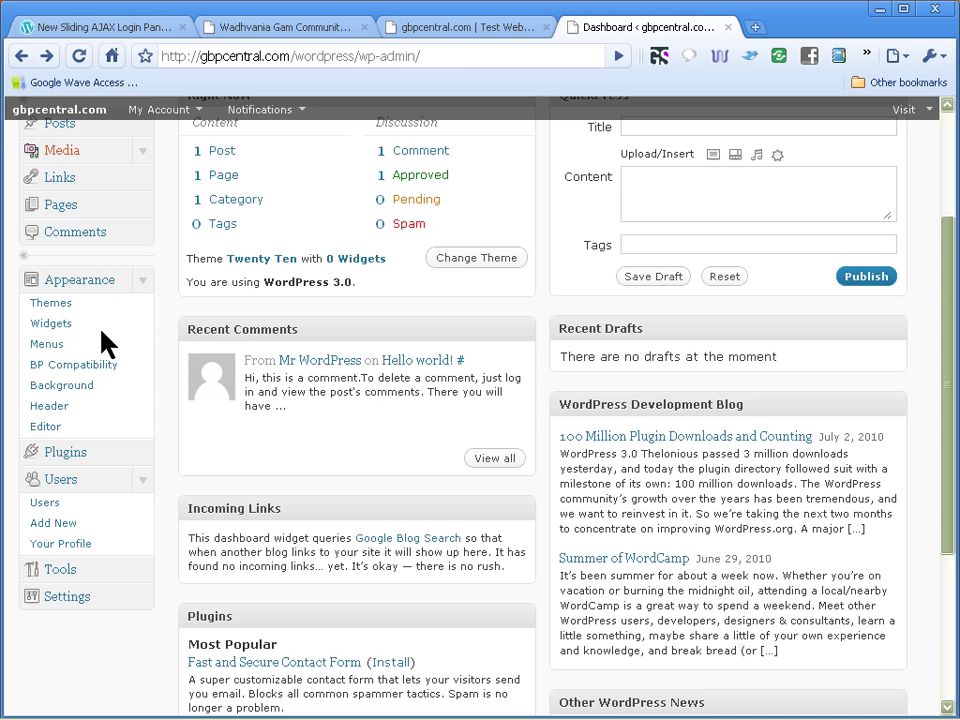
{"action": "left_click", "coordinate": [78, 453]}
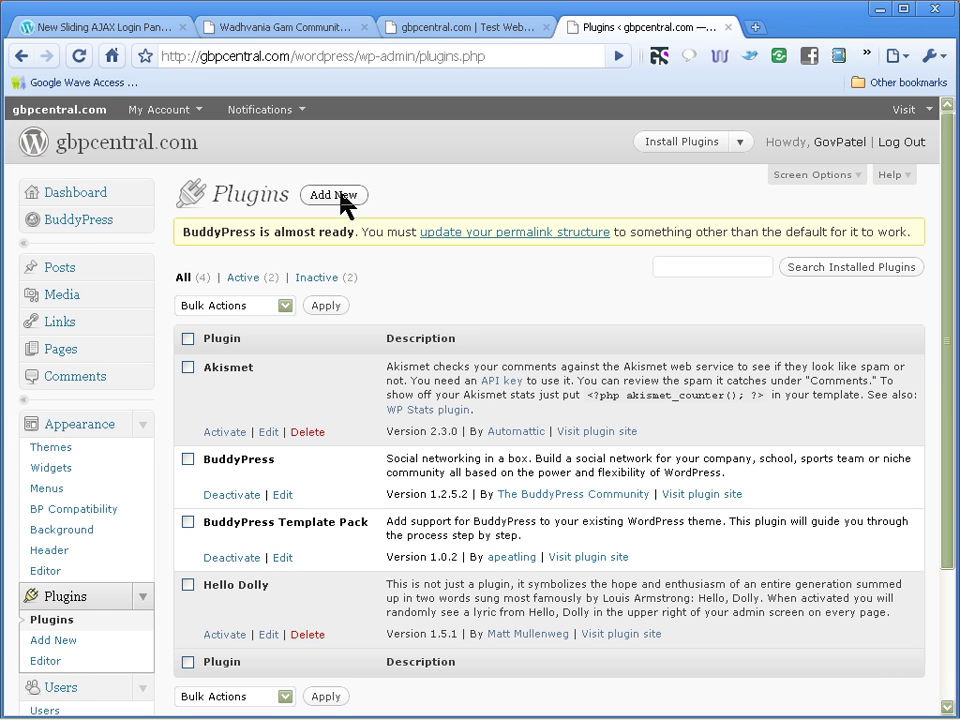
{"action": "left_click", "coordinate": [340, 197]}
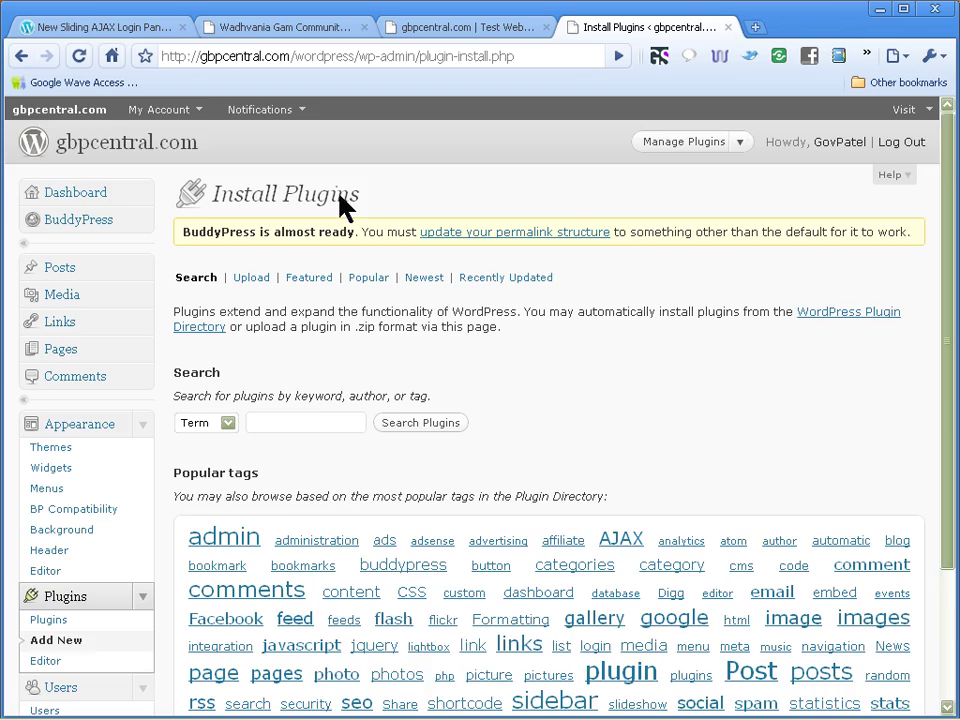
{"action": "scroll", "coordinate": [339, 197], "scroll_direction": "down", "scroll_amount": 1}
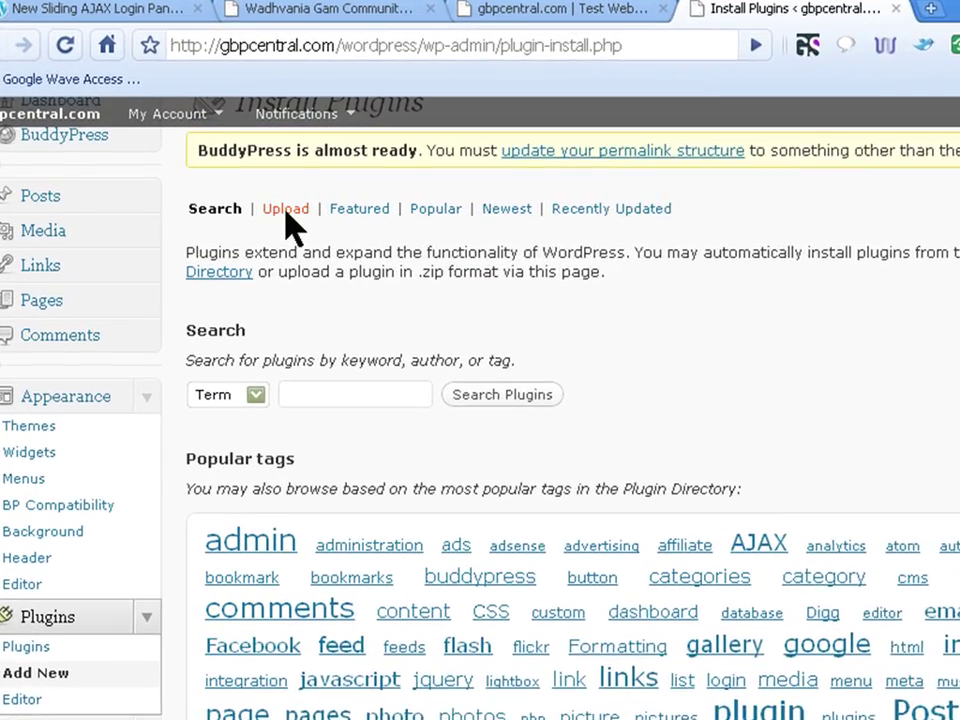
{"action": "left_click", "coordinate": [287, 212]}
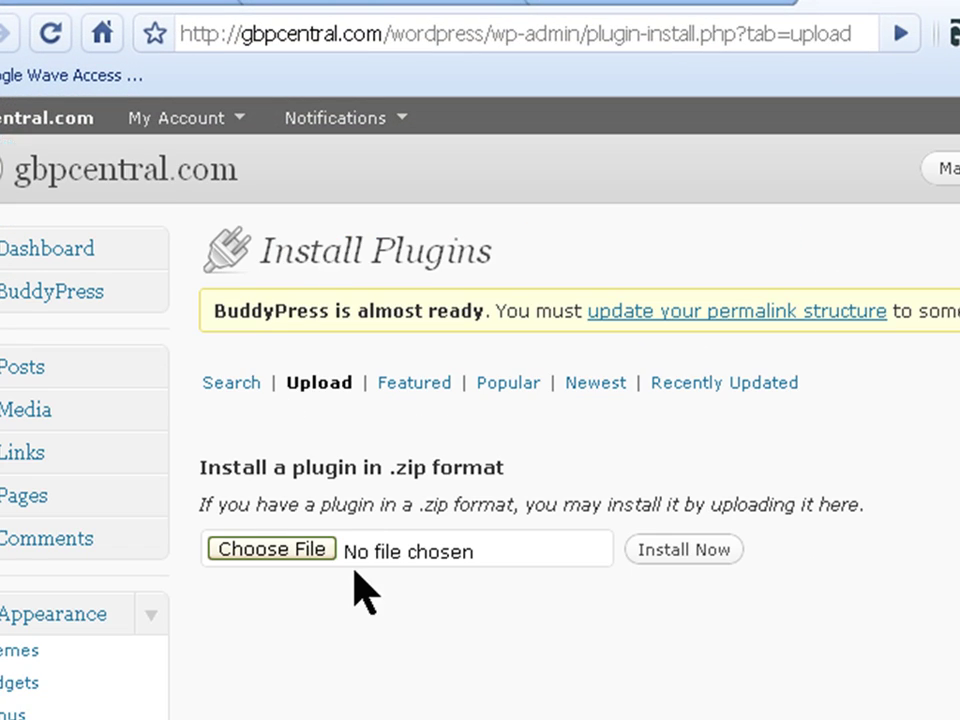
Step: Choose buddypress-sliding-login-panel1.zip from the wordpress-plugin folder on drive G: as the plugin file to upload
{"action": "left_click", "coordinate": [281, 568]}
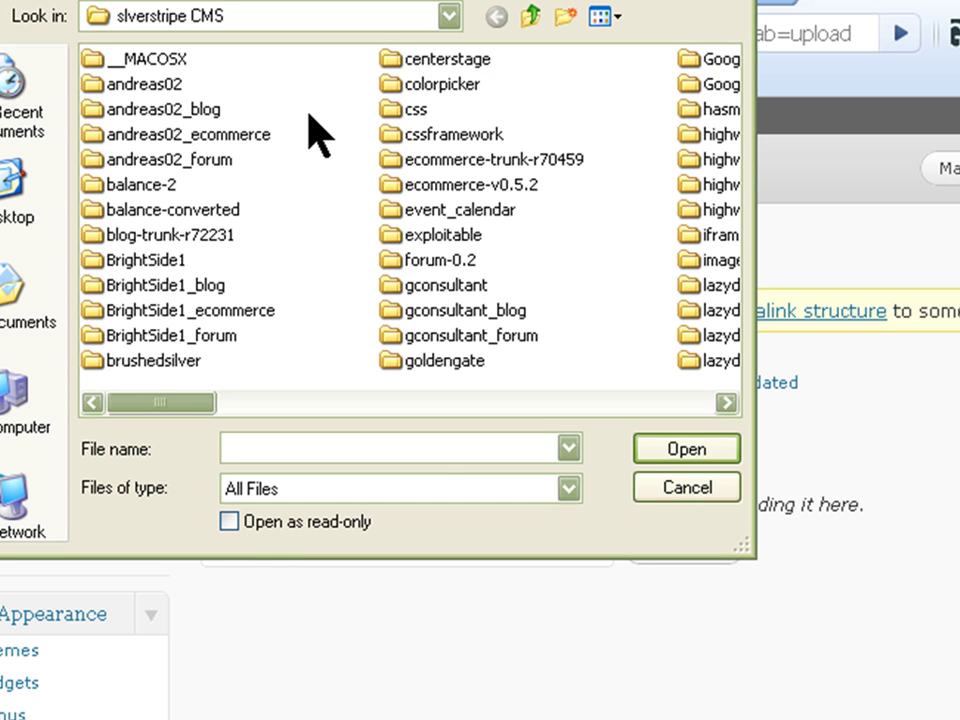
{"action": "left_click", "coordinate": [449, 15]}
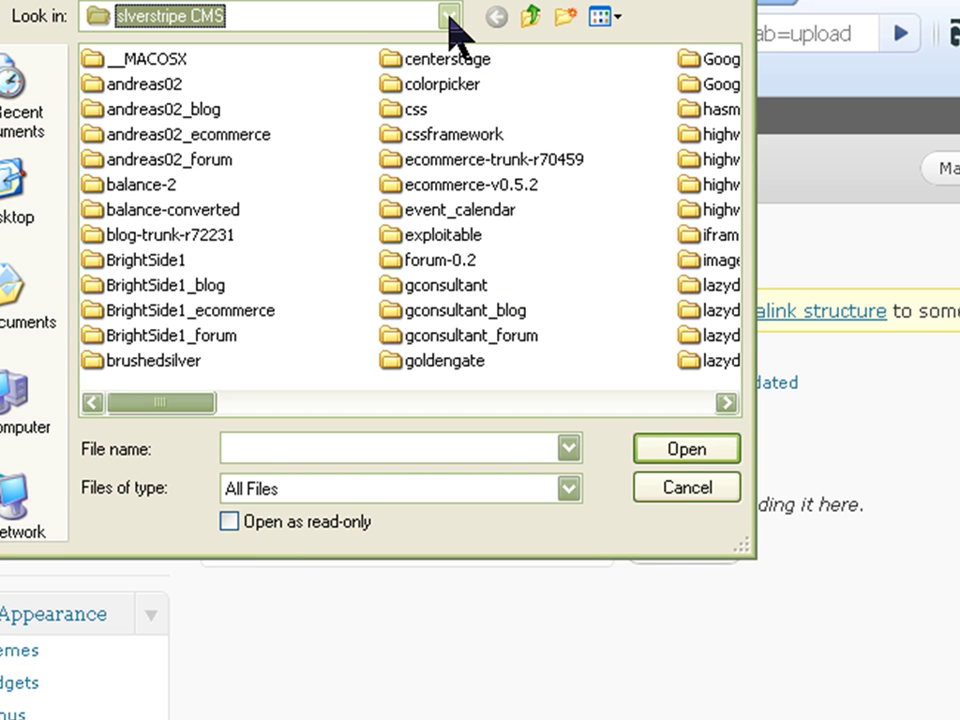
{"action": "left_click", "coordinate": [449, 15]}
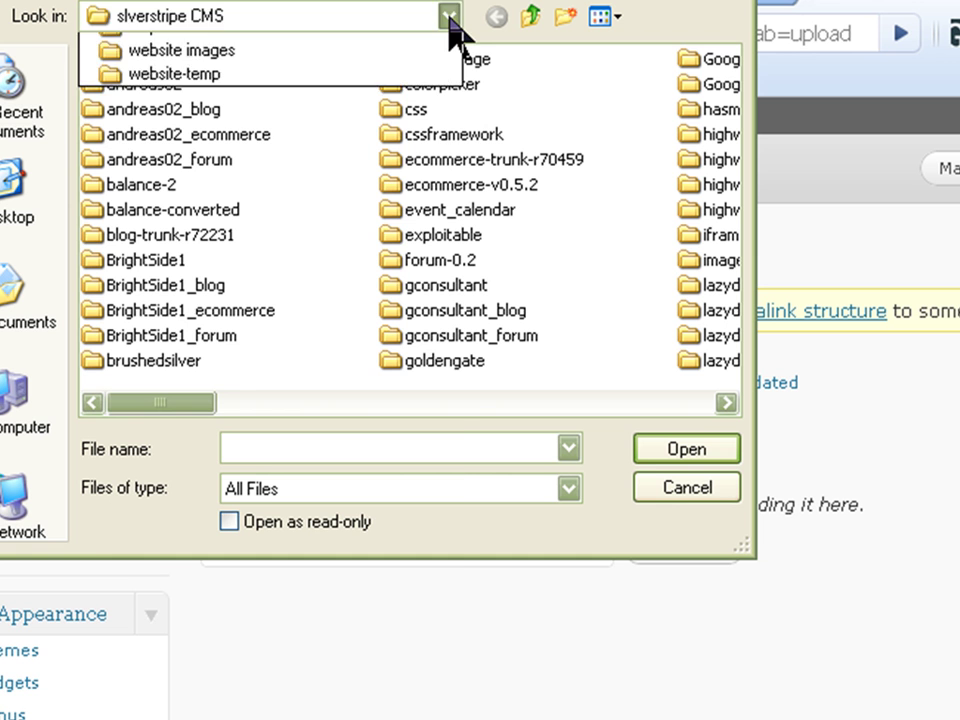
{"action": "left_click", "coordinate": [449, 17]}
{"action": "left_click", "coordinate": [449, 17]}
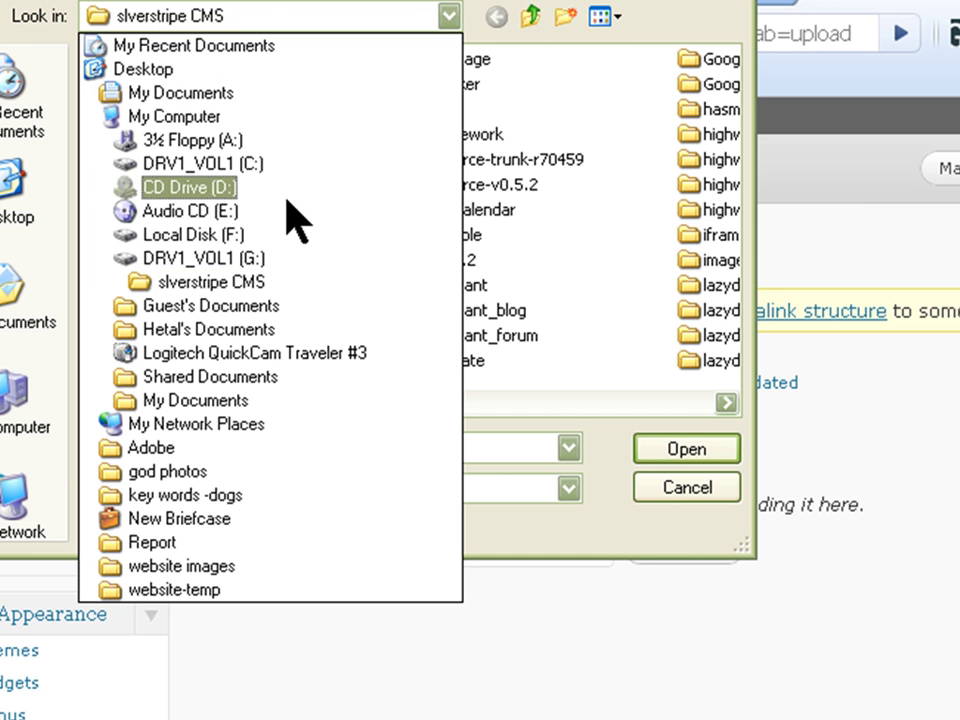
{"action": "left_click", "coordinate": [250, 259]}
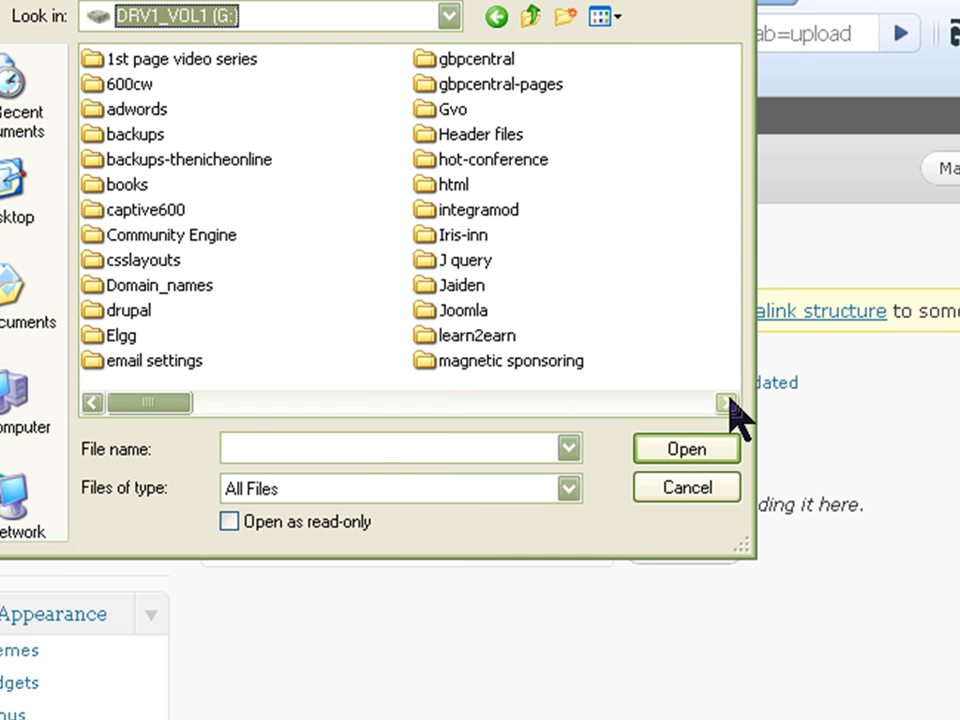
{"action": "left_click_drag", "start_coordinate": [727, 403], "coordinate": [727, 403]}
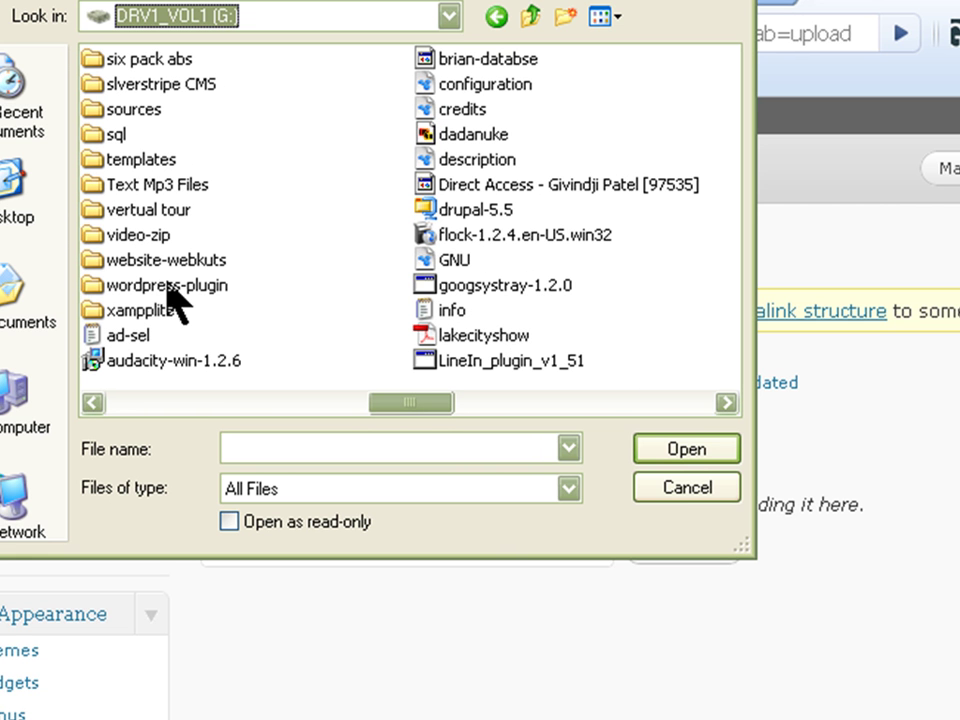
{"action": "left_click", "coordinate": [132, 287]}
{"action": "double_click", "coordinate": [131, 289]}
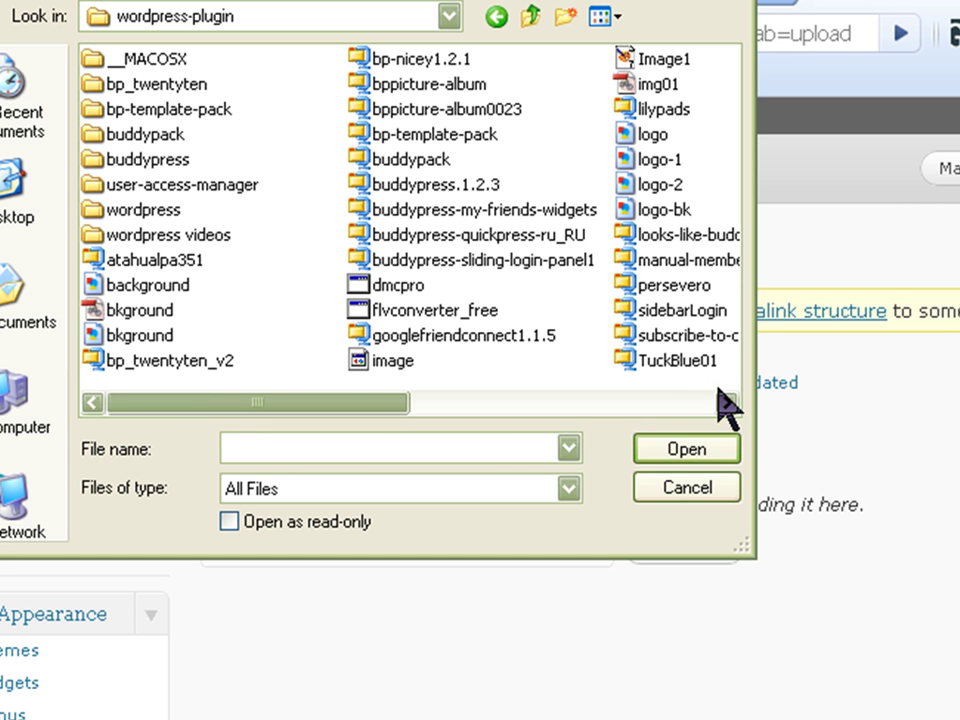
{"action": "left_click", "coordinate": [520, 261]}
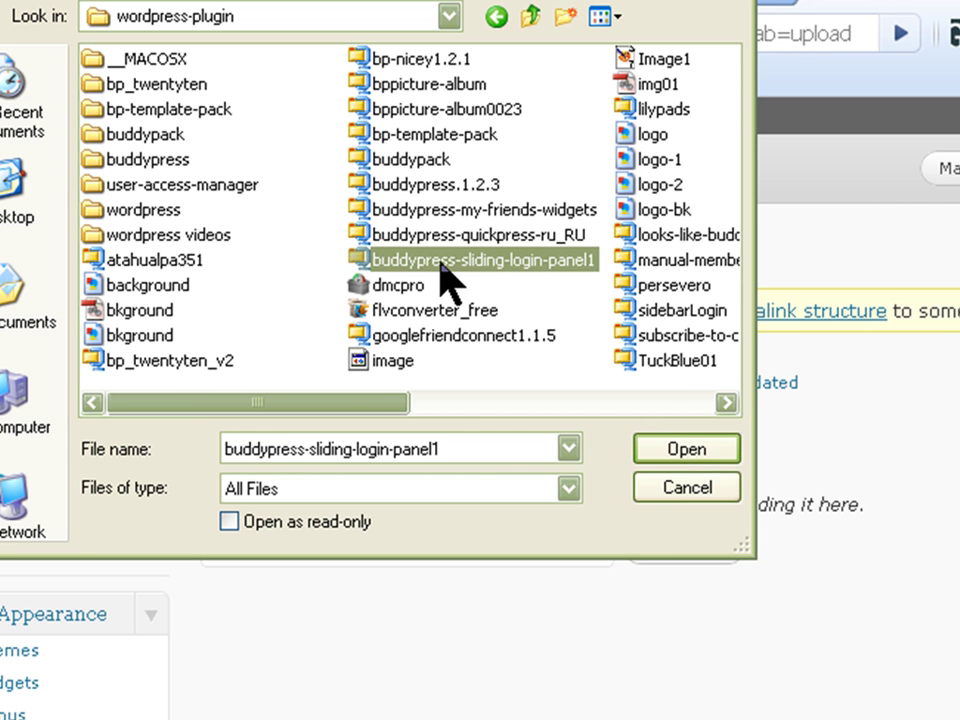
{"action": "left_click", "coordinate": [684, 452]}
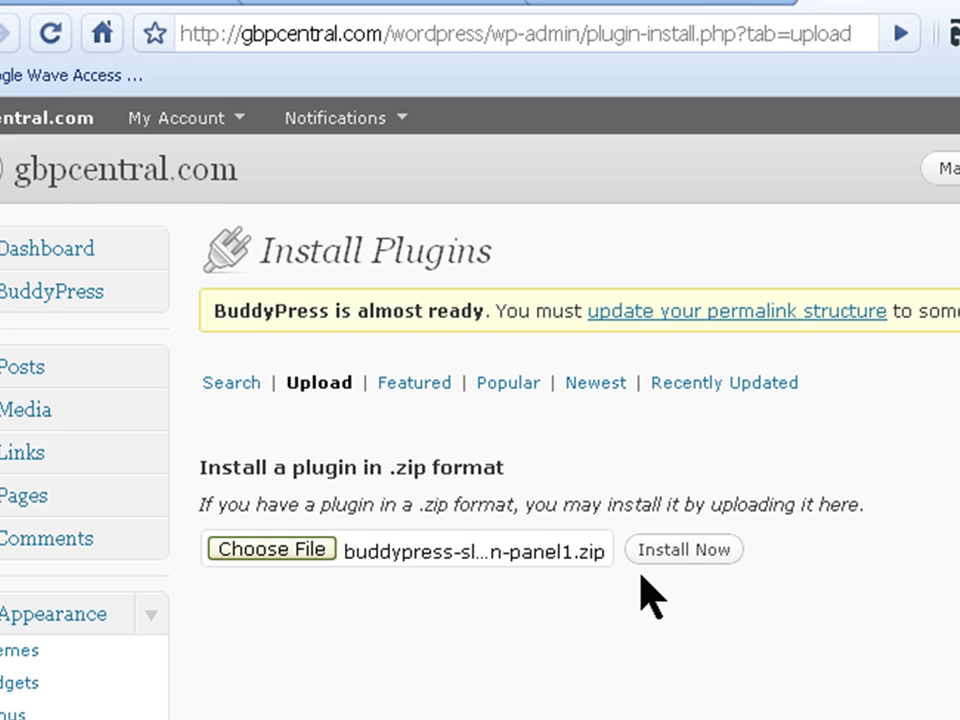
Step: Install the uploaded BuddyPress Sliding Login Panel package and activate the plugin
{"action": "left_click", "coordinate": [696, 553]}
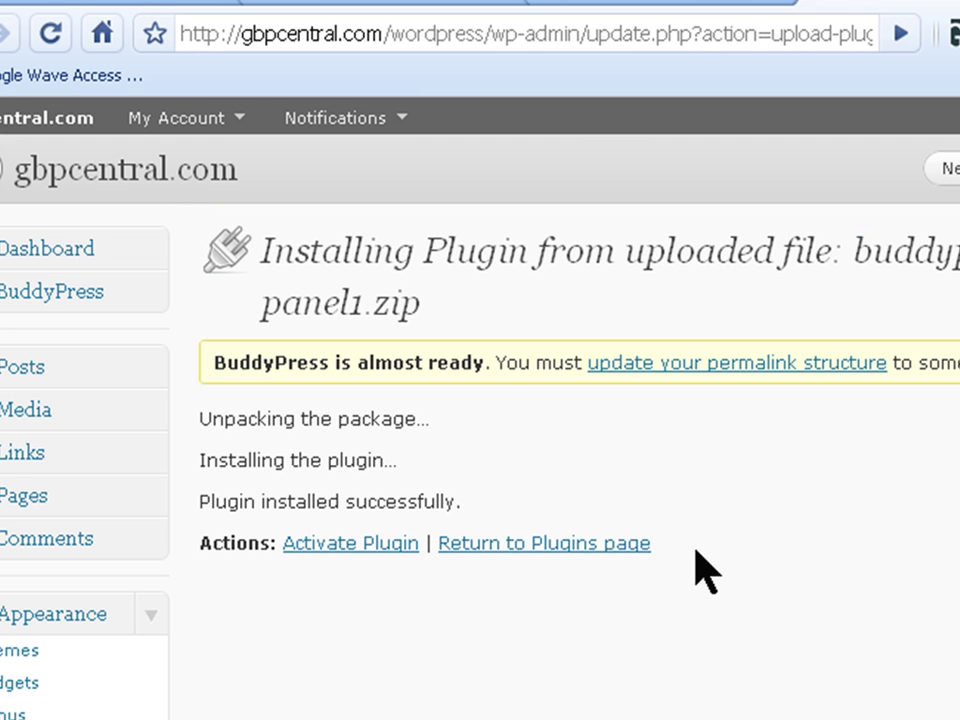
{"action": "left_click", "coordinate": [352, 546]}
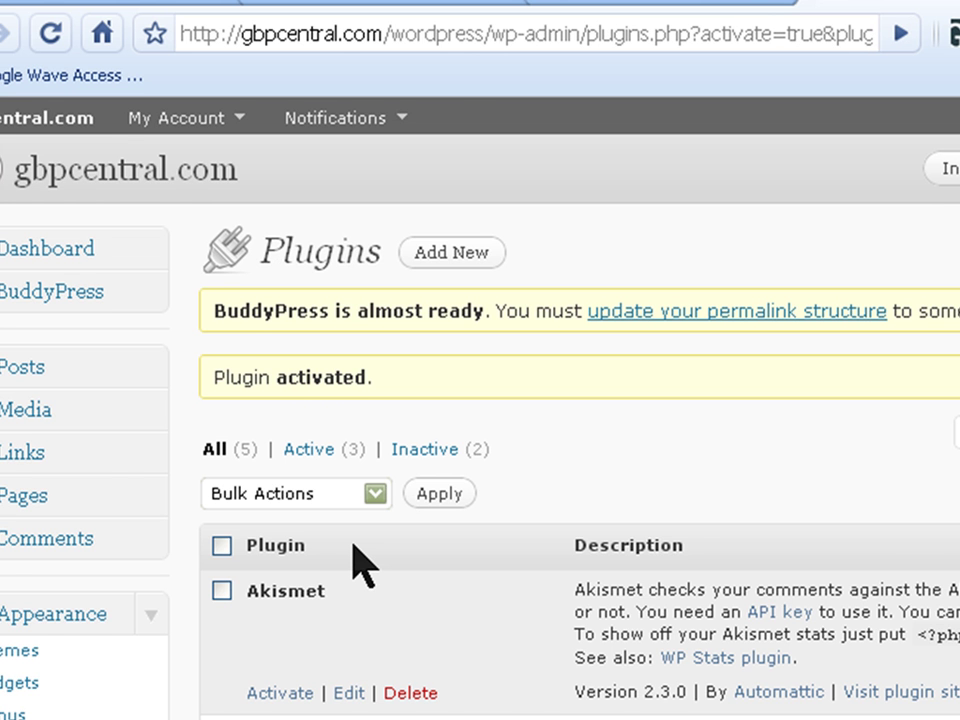
{"action": "scroll", "coordinate": [355, 565], "scroll_direction": "down", "scroll_amount": 2}
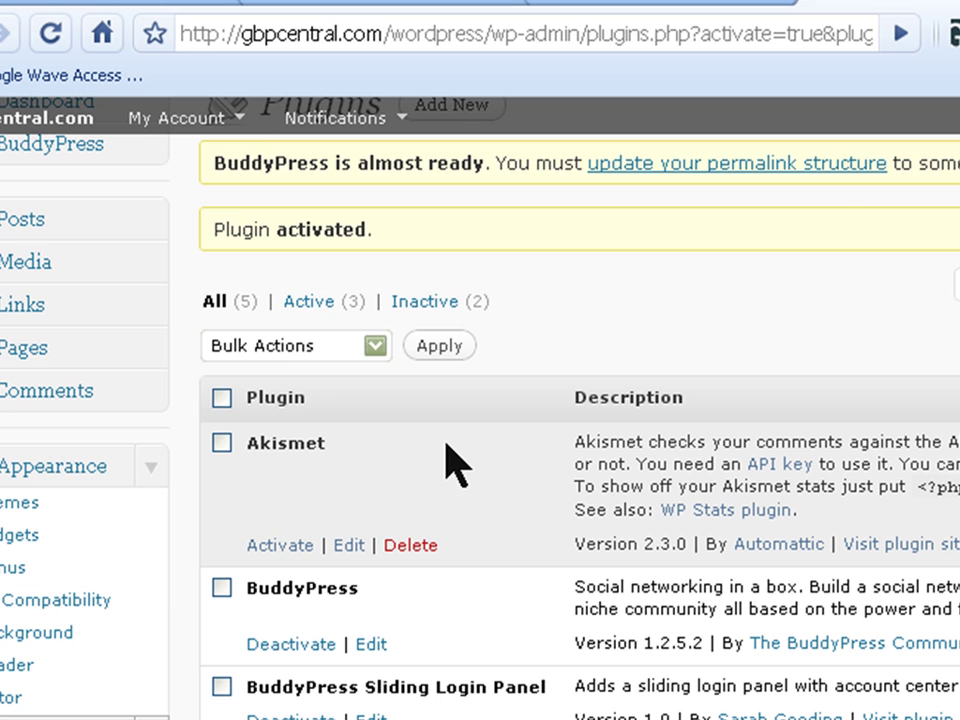
Step: Copy the tag <?php if(function_exists(updateHeader)) updateHeader(); ?> from installation step 3 of the wpmu.org article
{"action": "left_click", "coordinate": [94, 12]}
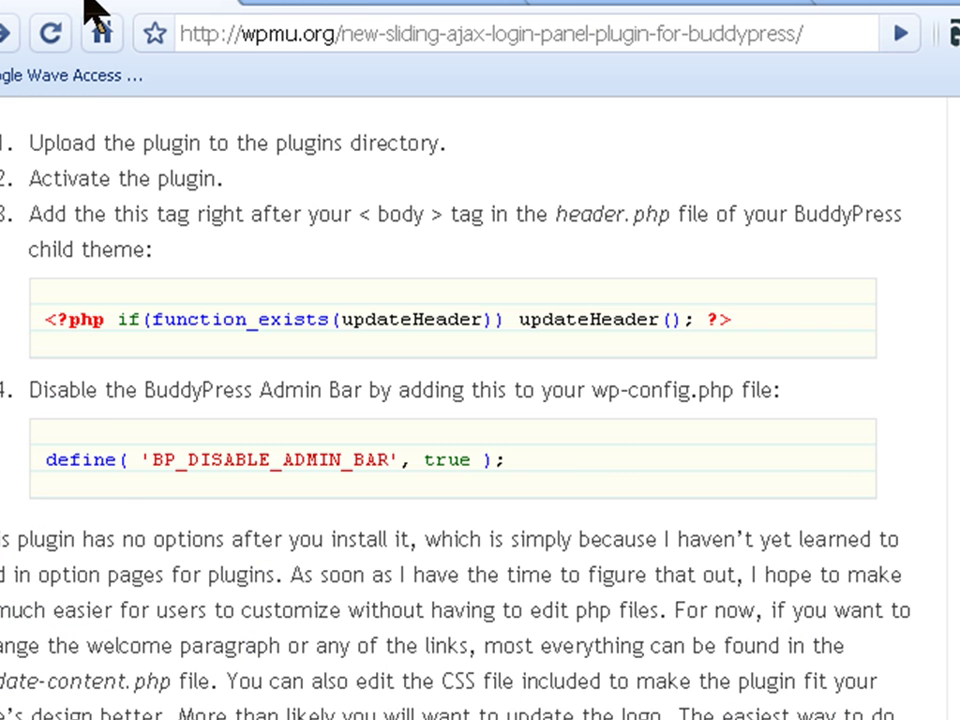
{"action": "scroll", "coordinate": [396, 470], "scroll_direction": "up", "scroll_amount": 2}
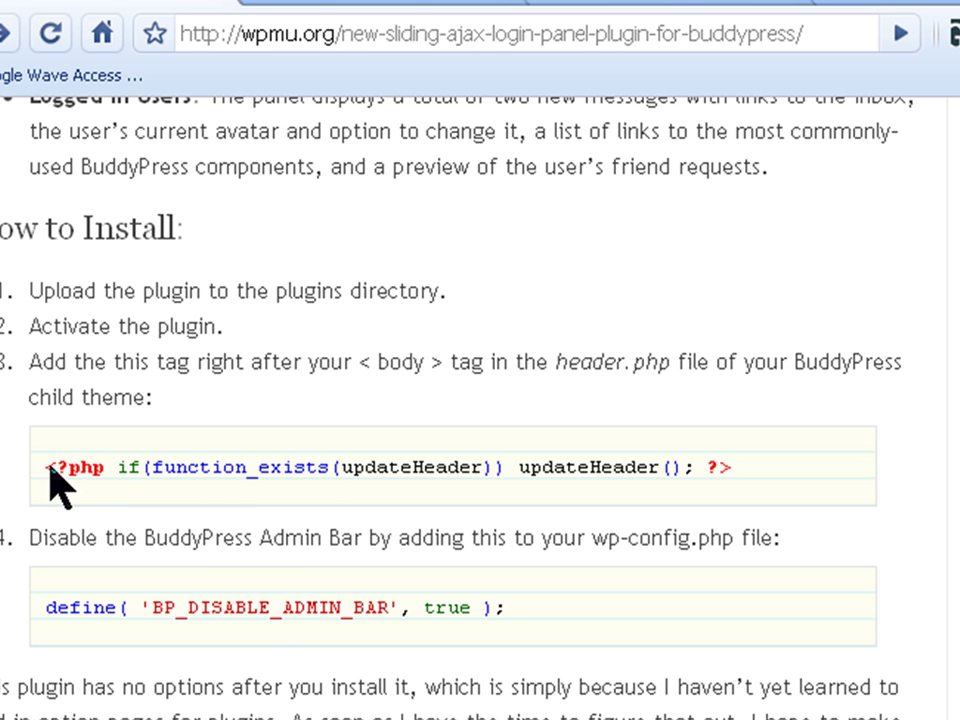
{"action": "left_click_drag", "start_coordinate": [50, 480], "coordinate": [713, 478]}
{"action": "right_click", "coordinate": [714, 466]}
{"action": "left_click", "coordinate": [745, 484]}
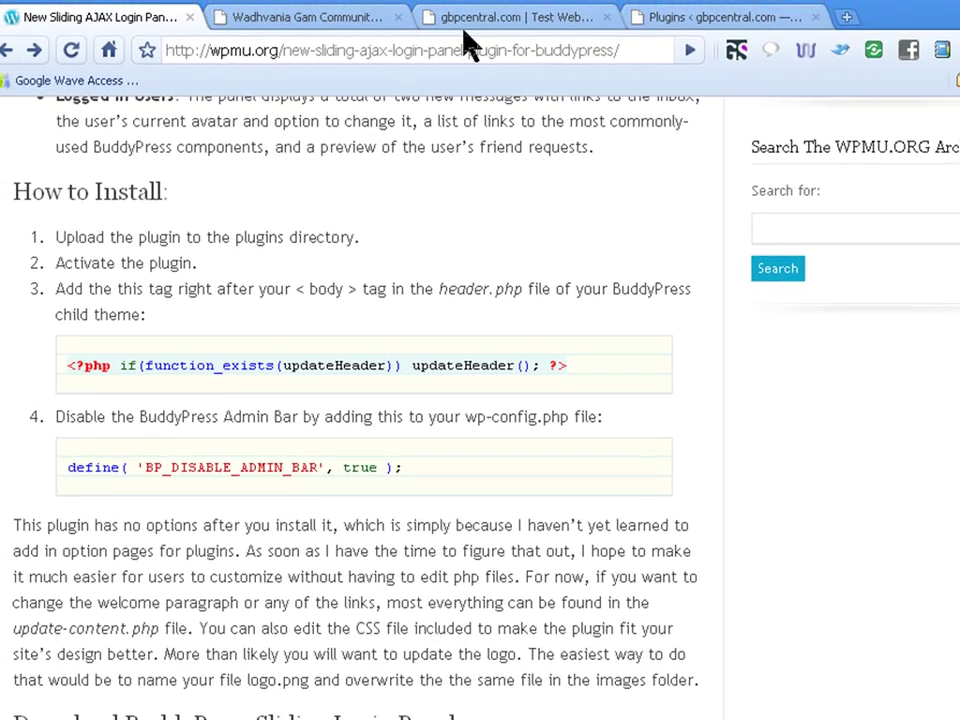
Step: Open the Twenty Ten theme's header.php for editing in the gbpcentral.com WordPress admin
{"action": "left_click", "coordinate": [650, 25]}
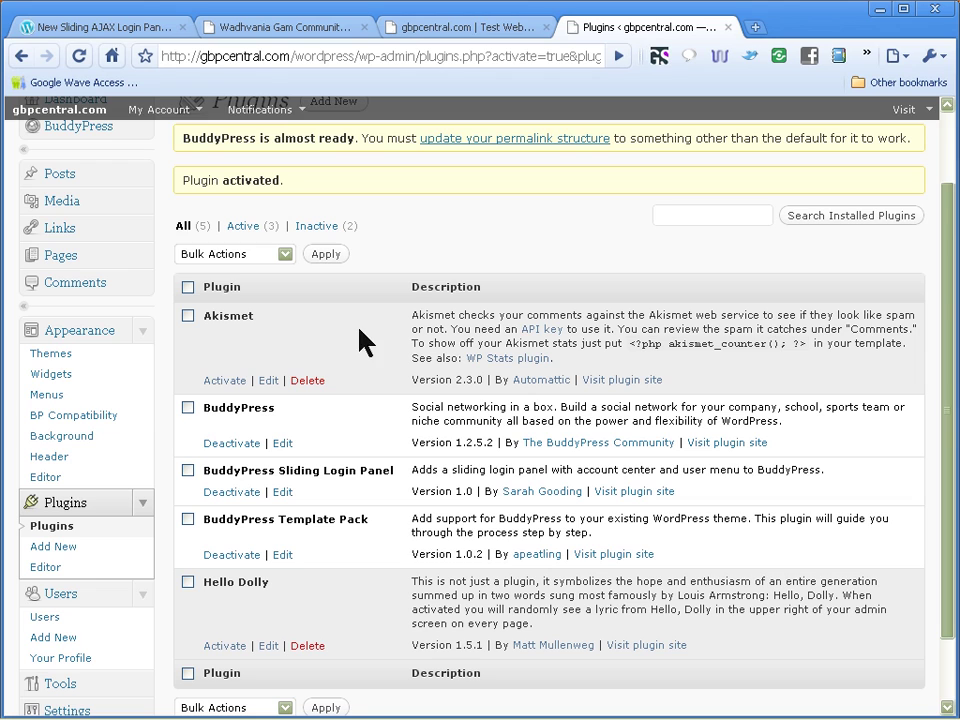
{"action": "scroll", "coordinate": [97, 376], "scroll_direction": "down", "scroll_amount": 2}
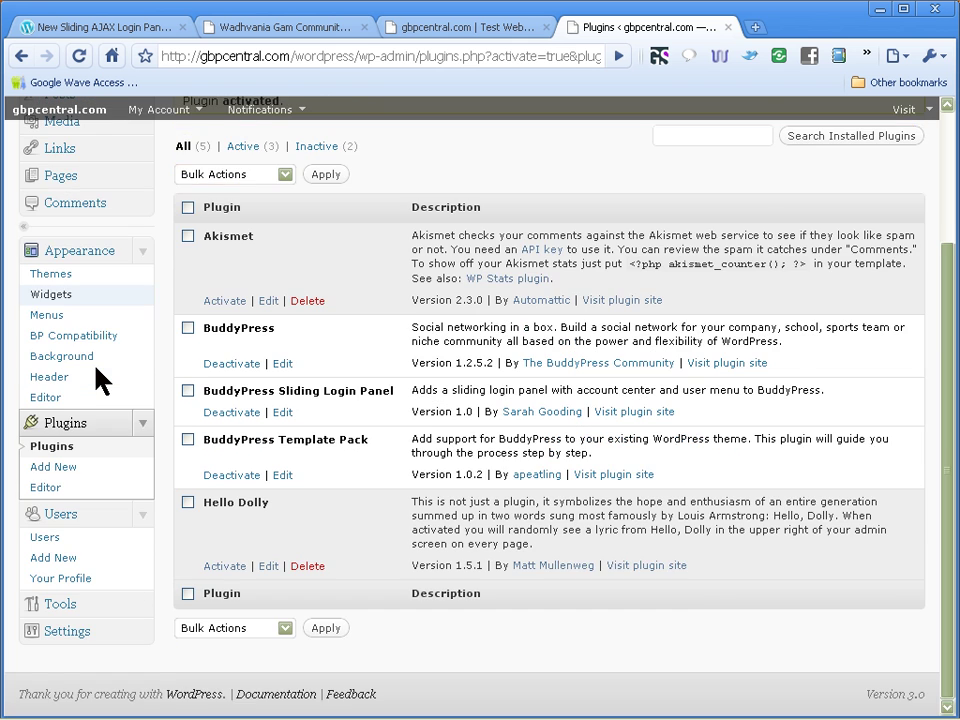
{"action": "scroll", "coordinate": [96, 316], "scroll_direction": "up", "scroll_amount": 2}
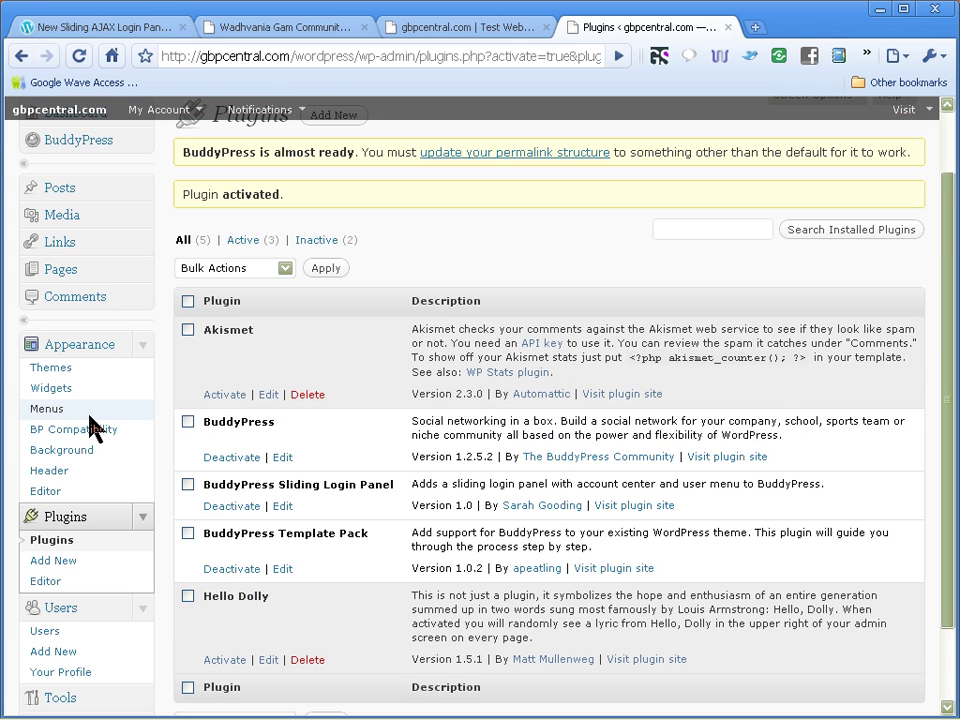
{"action": "left_click", "coordinate": [57, 491]}
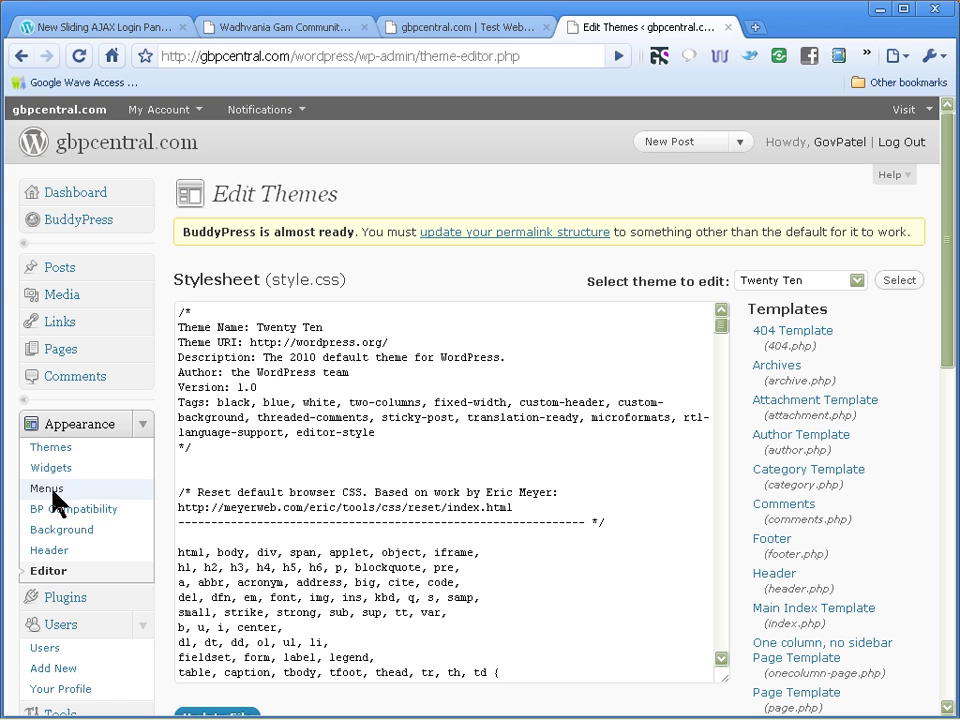
{"action": "scroll", "coordinate": [713, 482], "scroll_direction": "down", "scroll_amount": 5}
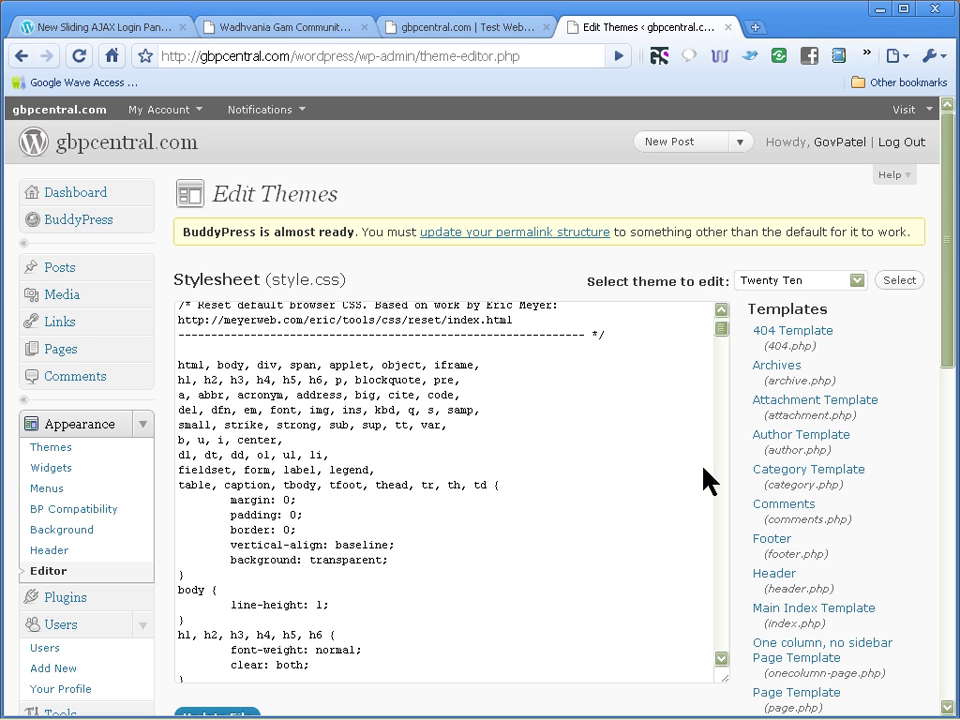
{"action": "scroll", "coordinate": [704, 472], "scroll_direction": "down", "scroll_amount": 2}
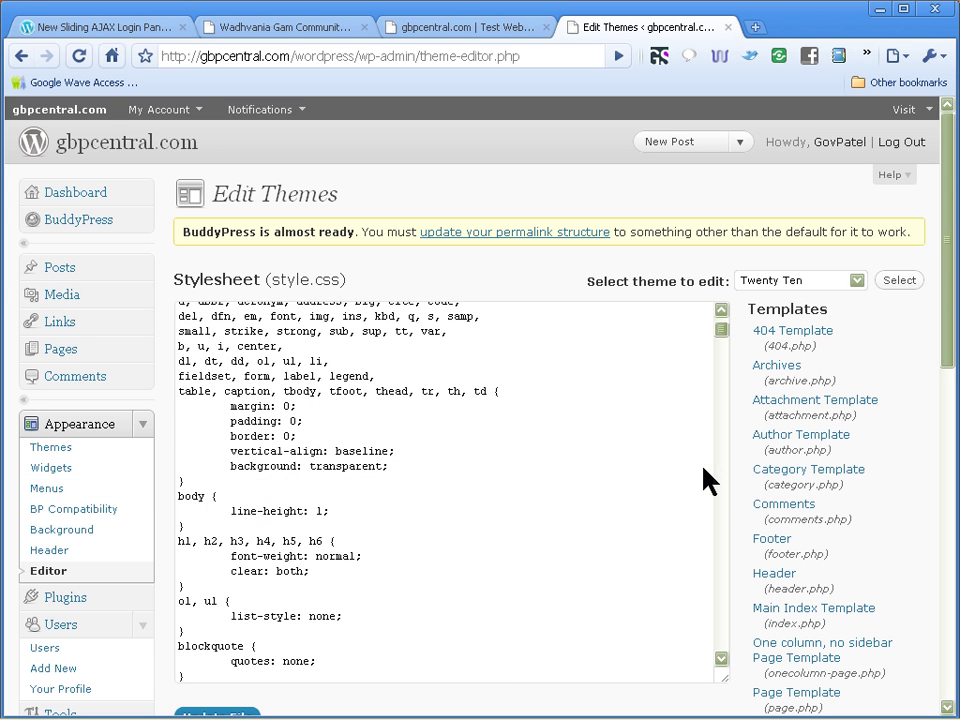
{"action": "left_click", "coordinate": [774, 577]}
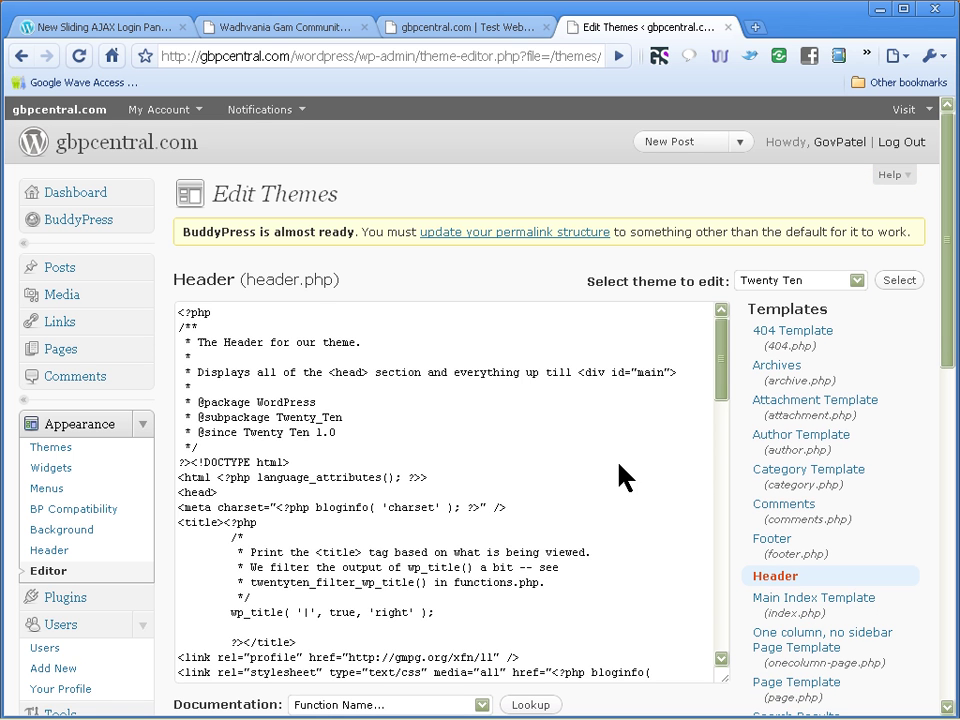
Step: Paste the copied updateHeader tag on a new line directly after the <body> tag in header.php and update the file
{"action": "scroll", "coordinate": [623, 478], "scroll_direction": "down", "scroll_amount": 8}
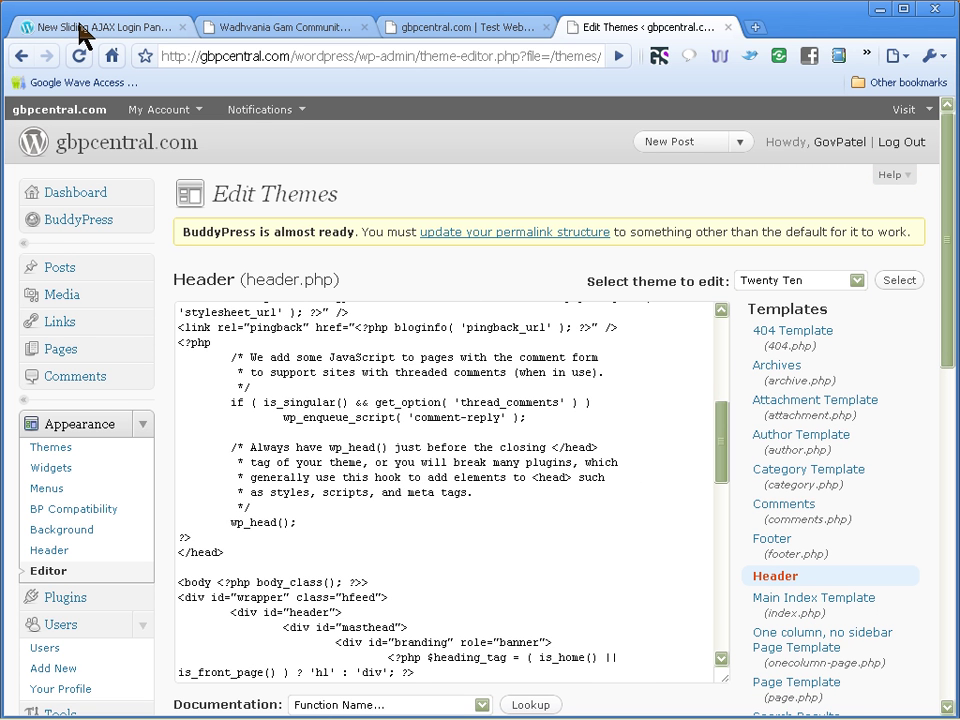
{"action": "scroll", "coordinate": [424, 400], "scroll_direction": "down", "scroll_amount": 4}
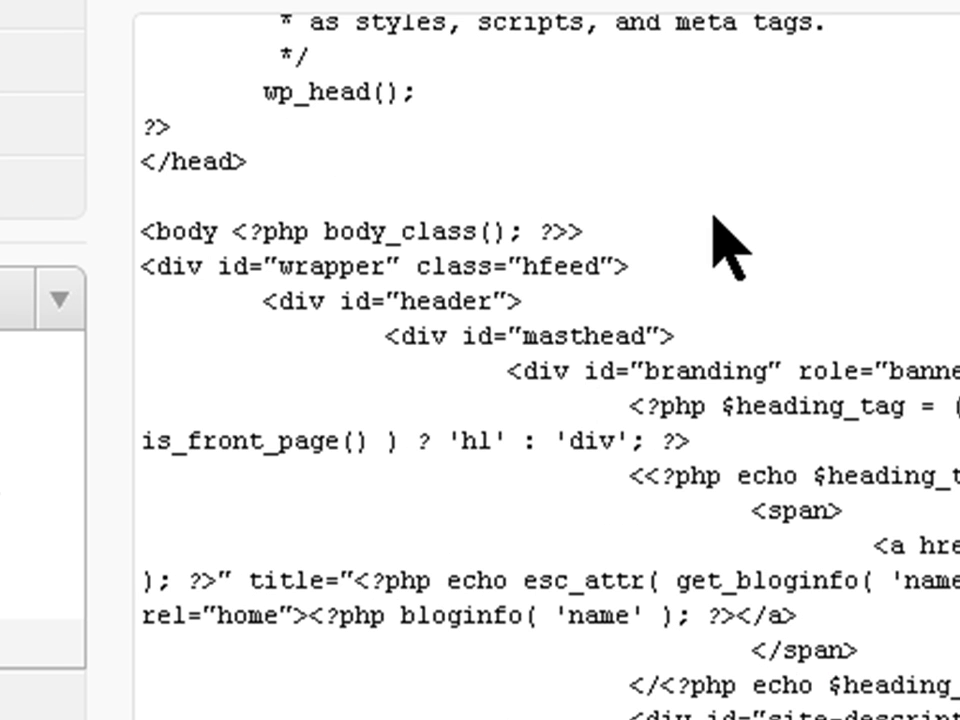
{"action": "left_click", "coordinate": [606, 231]}
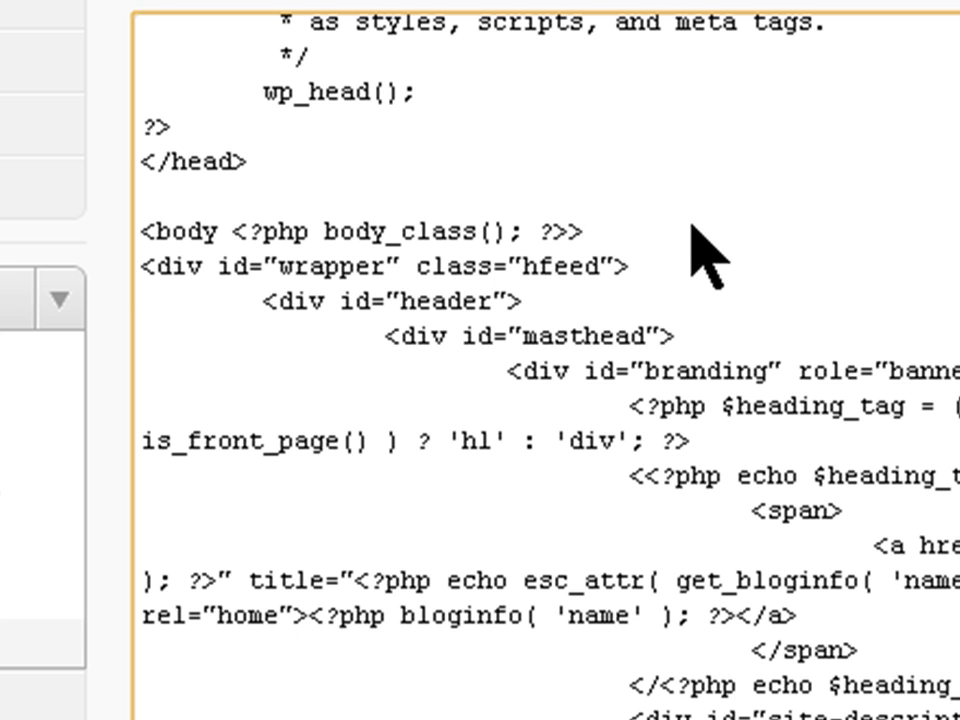
{"action": "key", "text": "Return"}
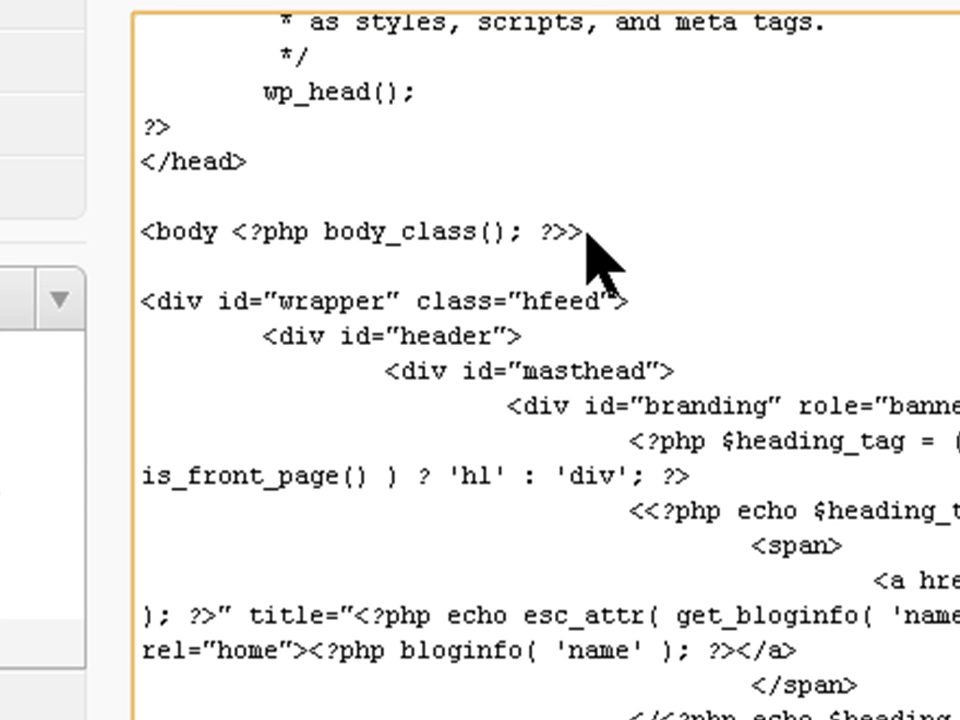
{"action": "right_click", "coordinate": [167, 254]}
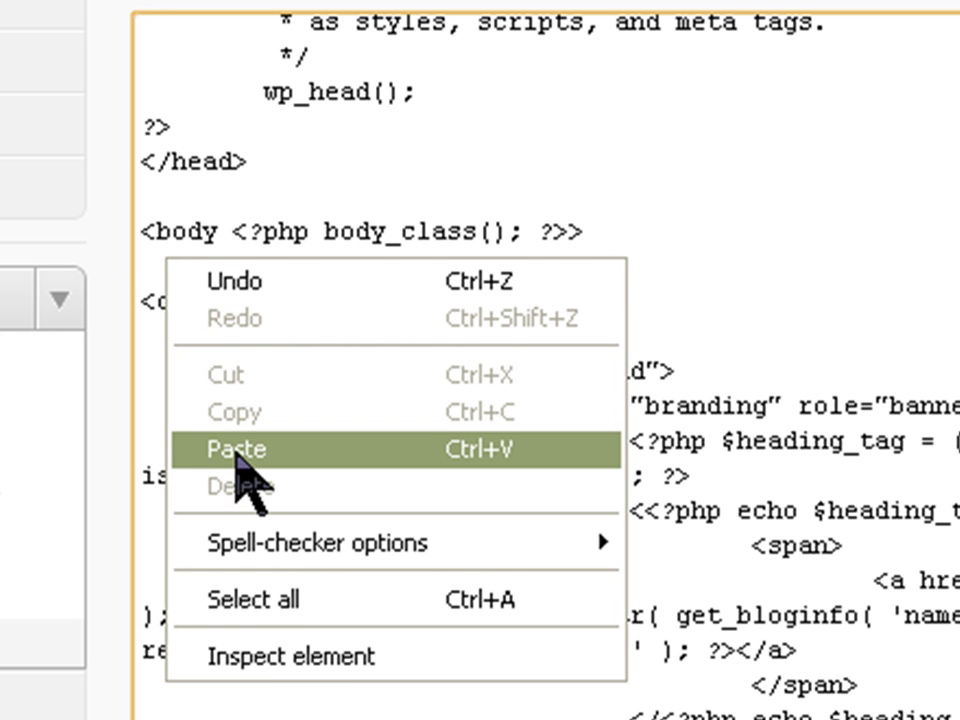
{"action": "left_click", "coordinate": [237, 452]}
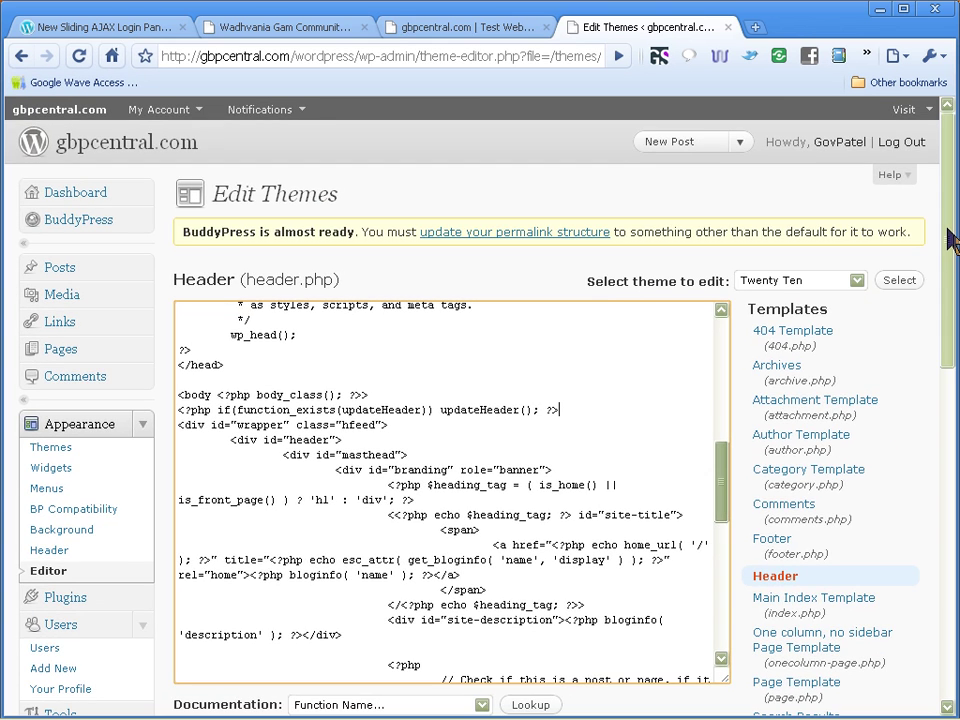
{"action": "left_click_drag", "start_coordinate": [953, 300], "coordinate": [948, 454]}
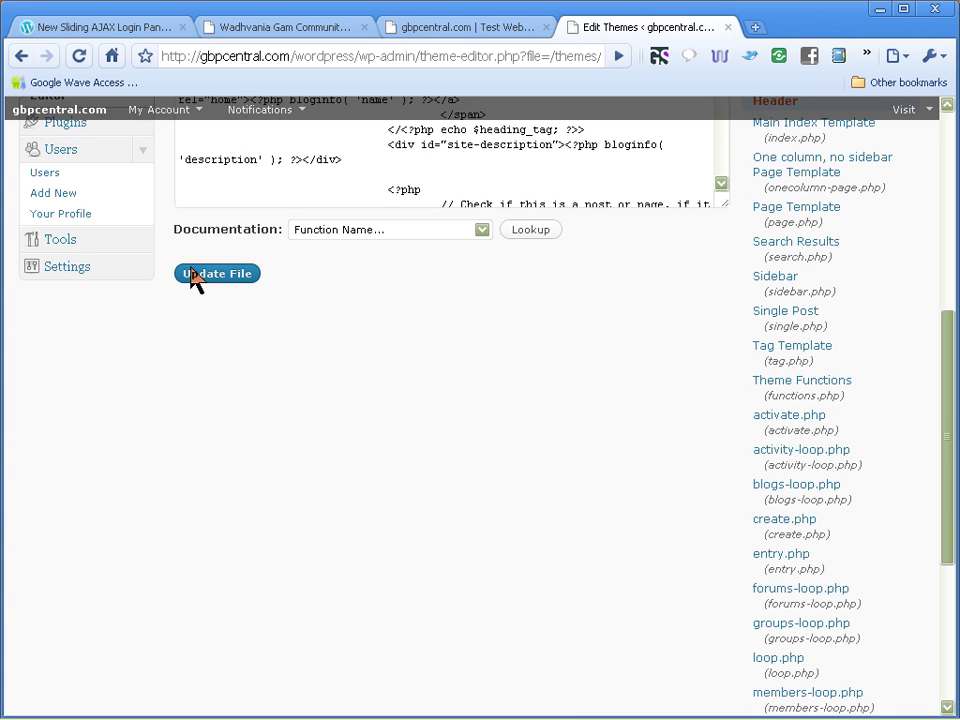
{"action": "left_click", "coordinate": [195, 280]}
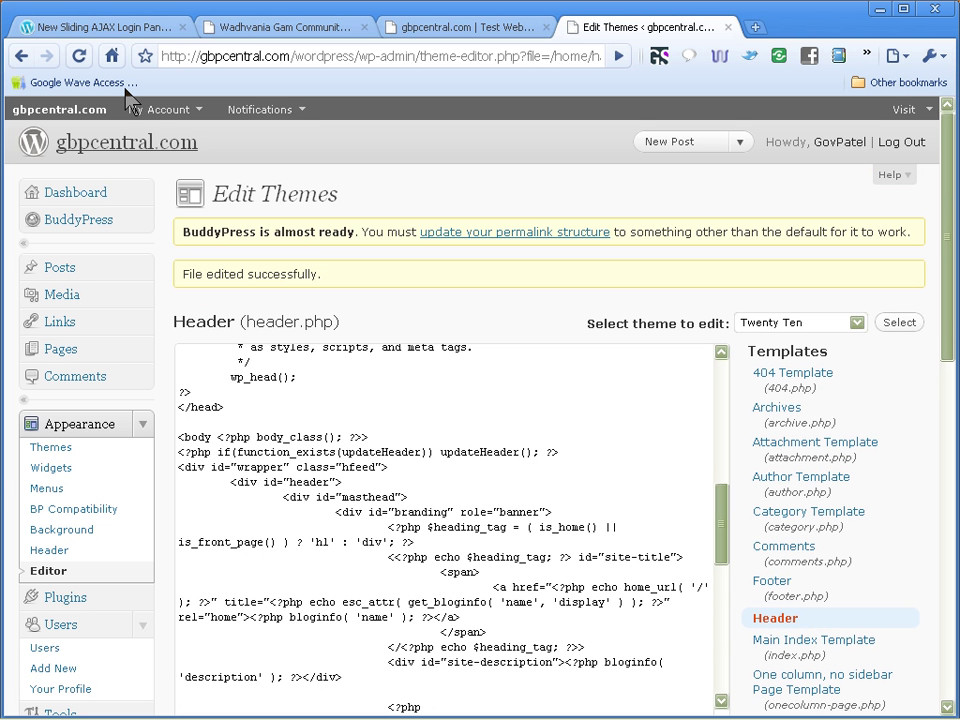
Step: Copy the line define( 'BP_DISABLE_ADMIN_BAR', true ); from installation step 4 of the wpmu.org article
{"action": "left_click", "coordinate": [128, 28]}
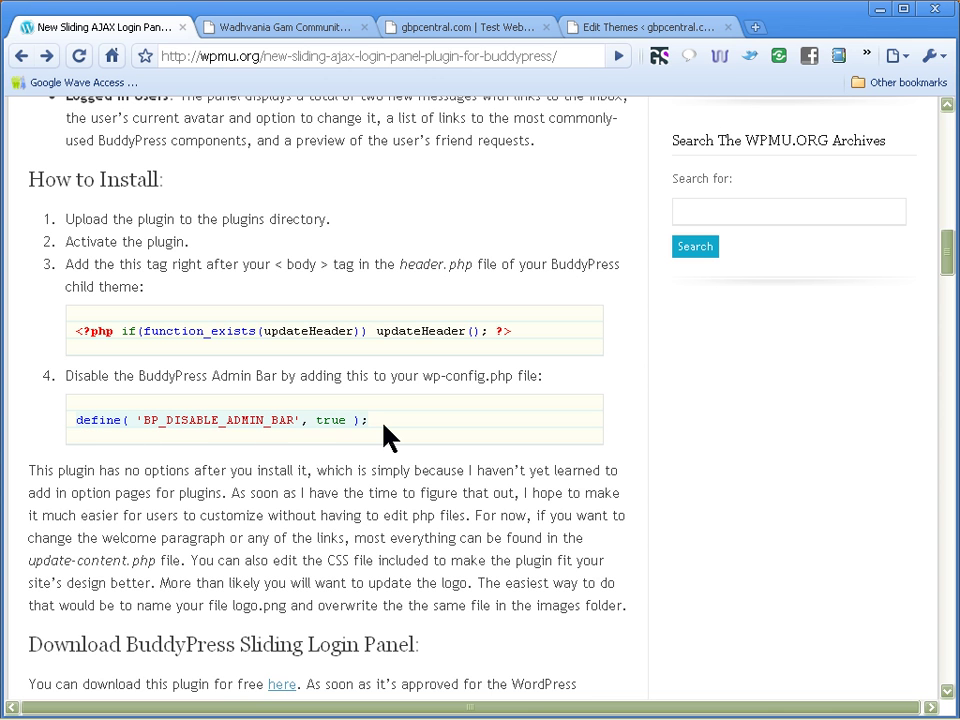
{"action": "right_click", "coordinate": [320, 421]}
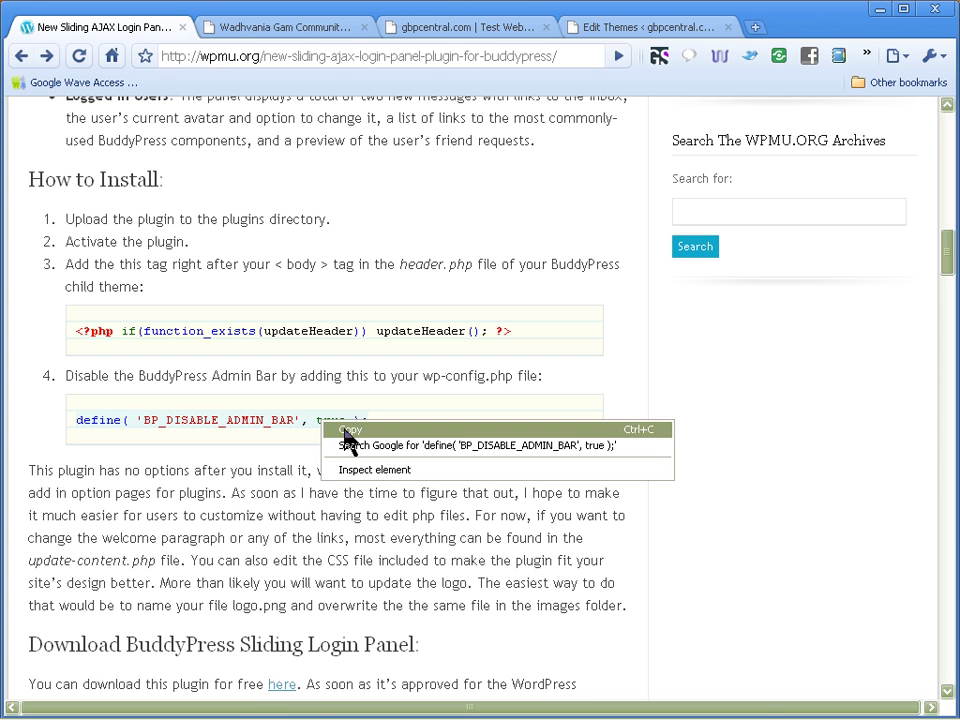
{"action": "left_click", "coordinate": [345, 430]}
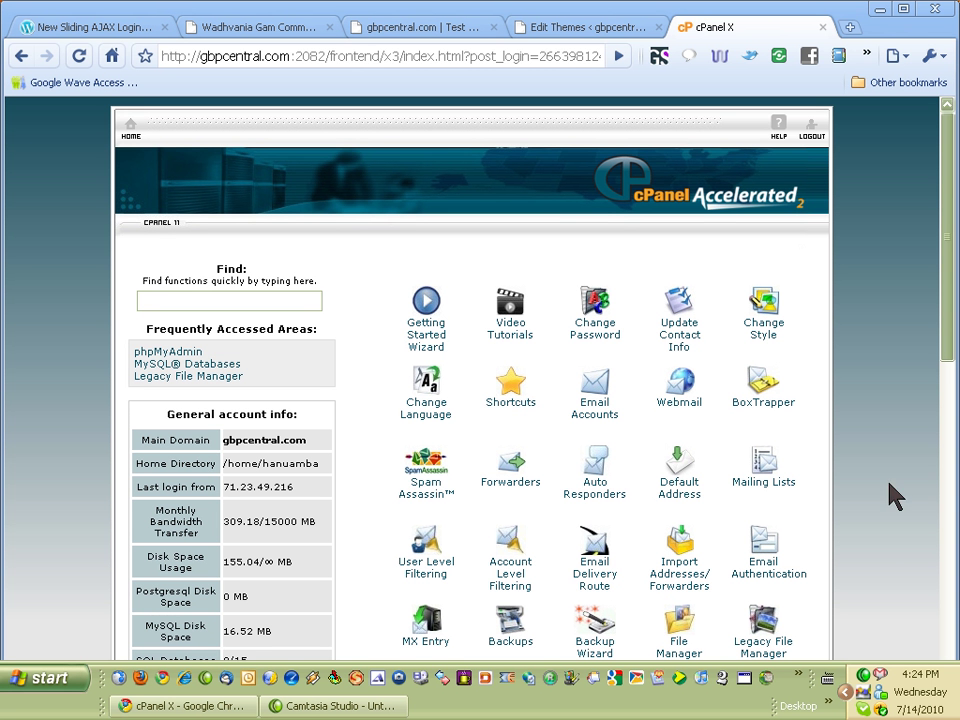
Step: Open cPanel's Legacy File Manager at the Web Root (public_html/www) directory
{"action": "left_click_drag", "start_coordinate": [948, 350], "coordinate": [950, 467]}
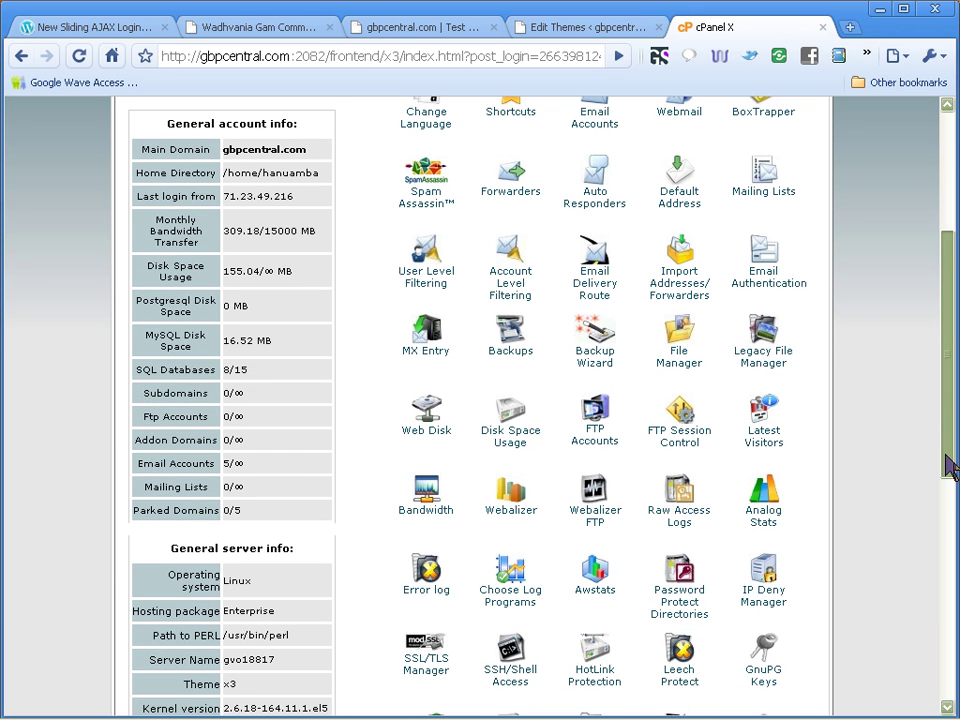
{"action": "left_click", "coordinate": [769, 358]}
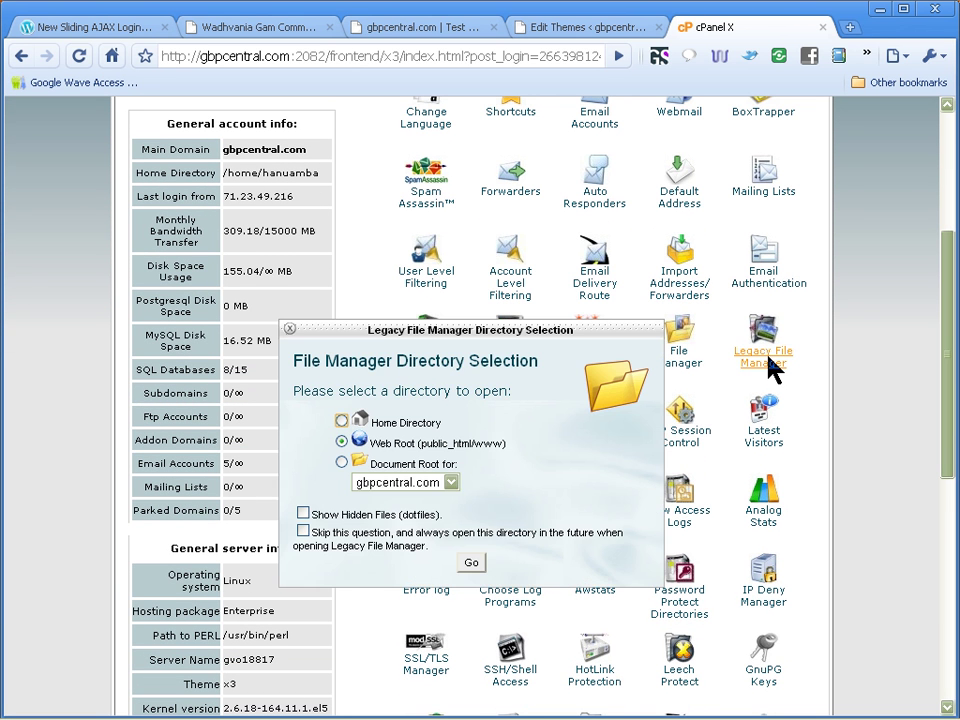
{"action": "left_click", "coordinate": [471, 562]}
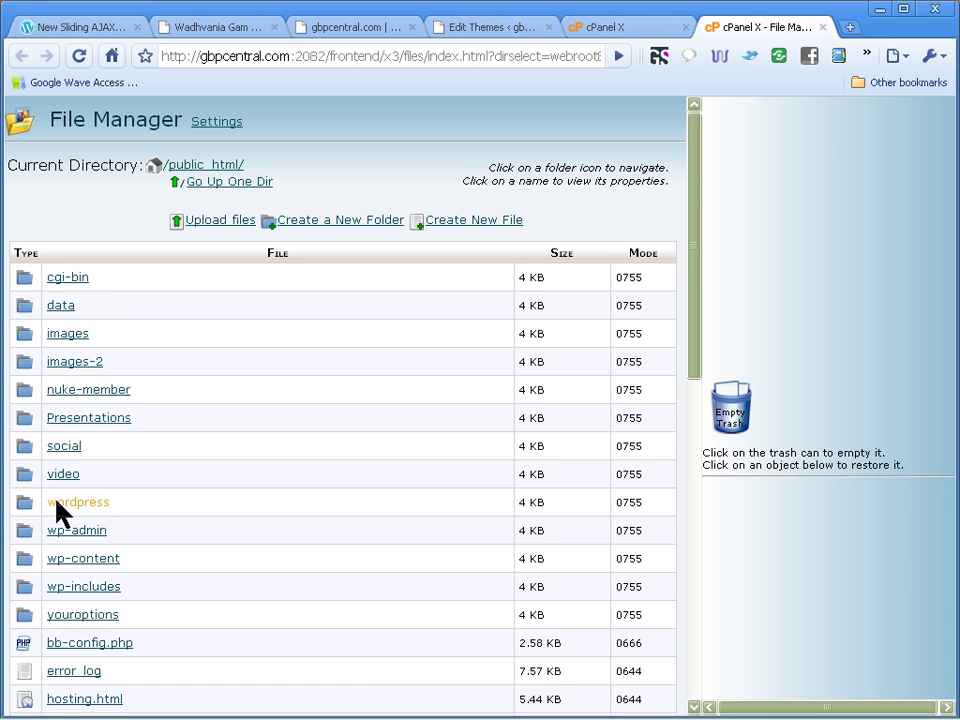
Step: Open wp-config.php from the wordpress folder in the plain file editor
{"action": "left_click", "coordinate": [25, 506]}
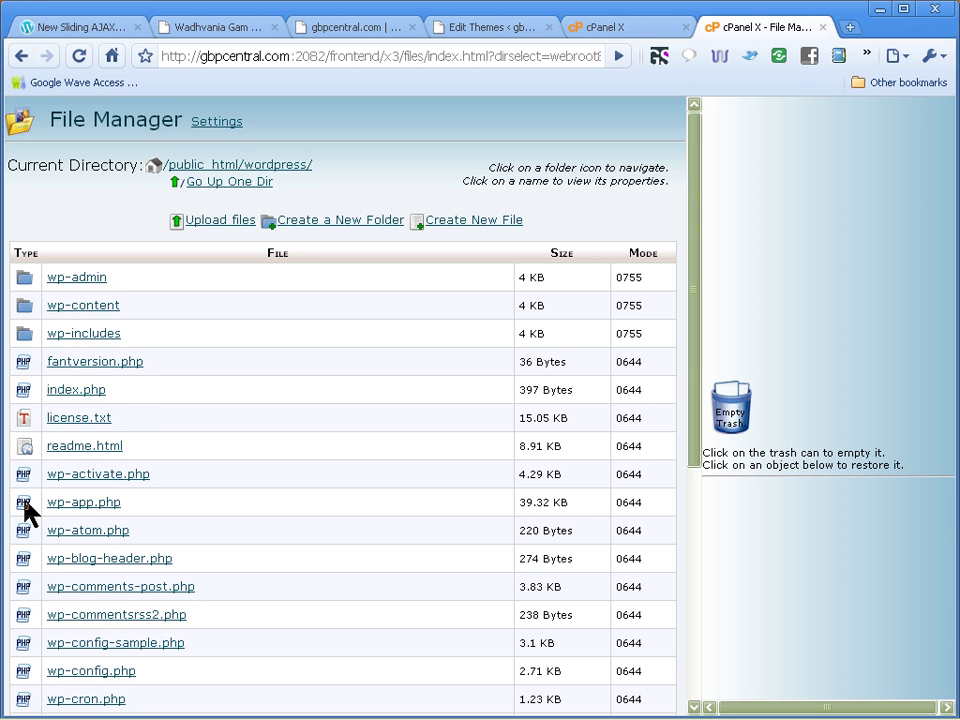
{"action": "scroll", "coordinate": [25, 505], "scroll_direction": "down", "scroll_amount": 2}
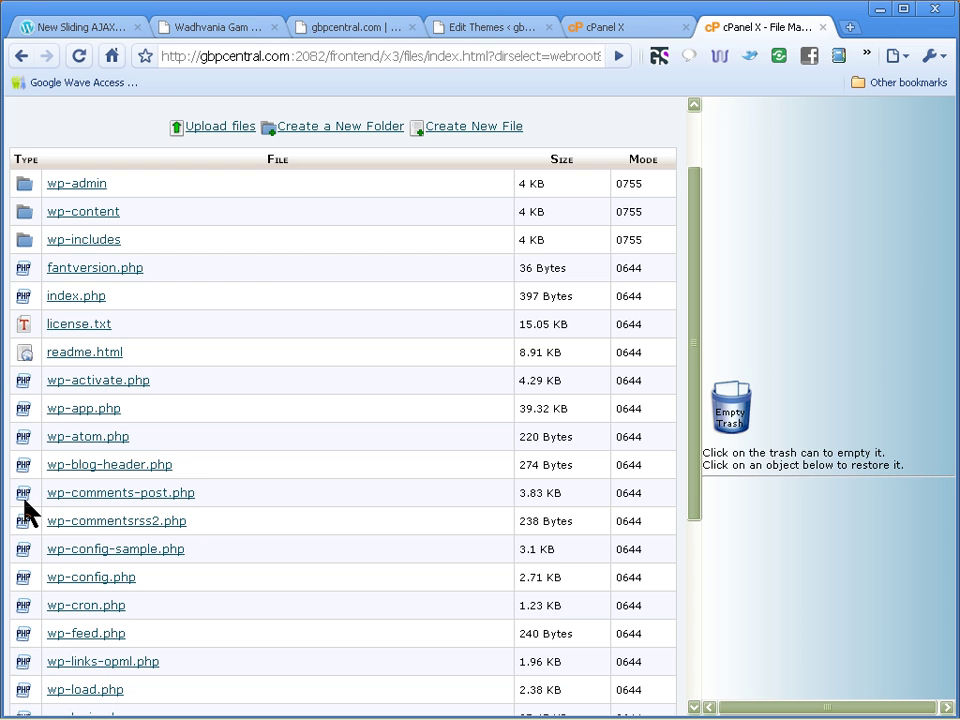
{"action": "left_click", "coordinate": [86, 578]}
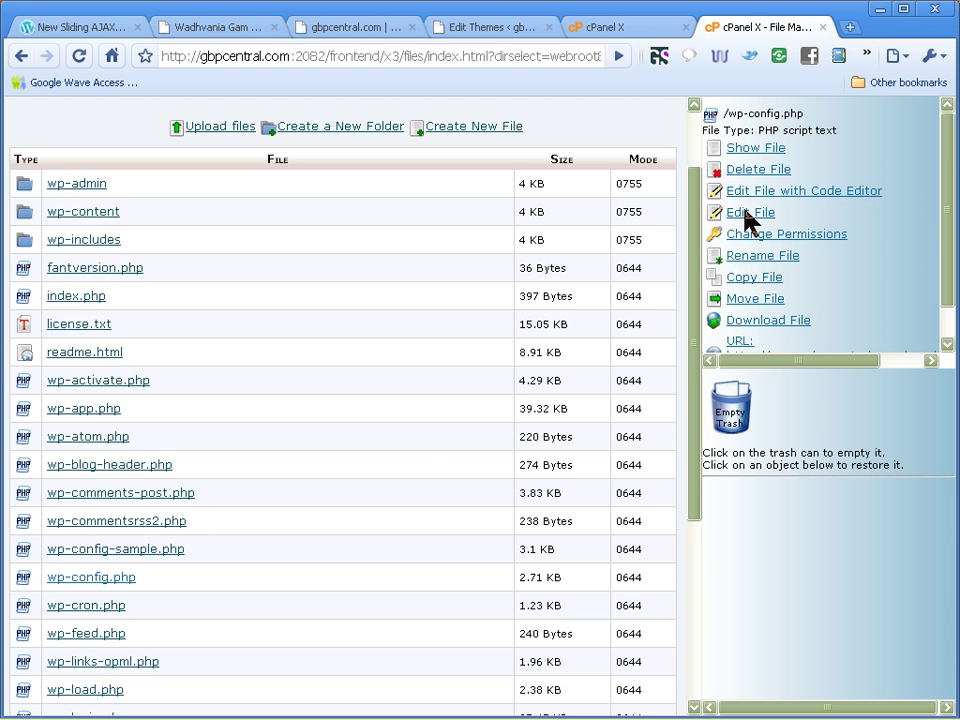
{"action": "left_click", "coordinate": [749, 213]}
Step: Paste the copied BP_DISABLE_ADMIN_BAR define on a new line at the end of wp-config.php and save the file
{"action": "scroll", "coordinate": [953, 237], "scroll_direction": "down", "scroll_amount": 1}
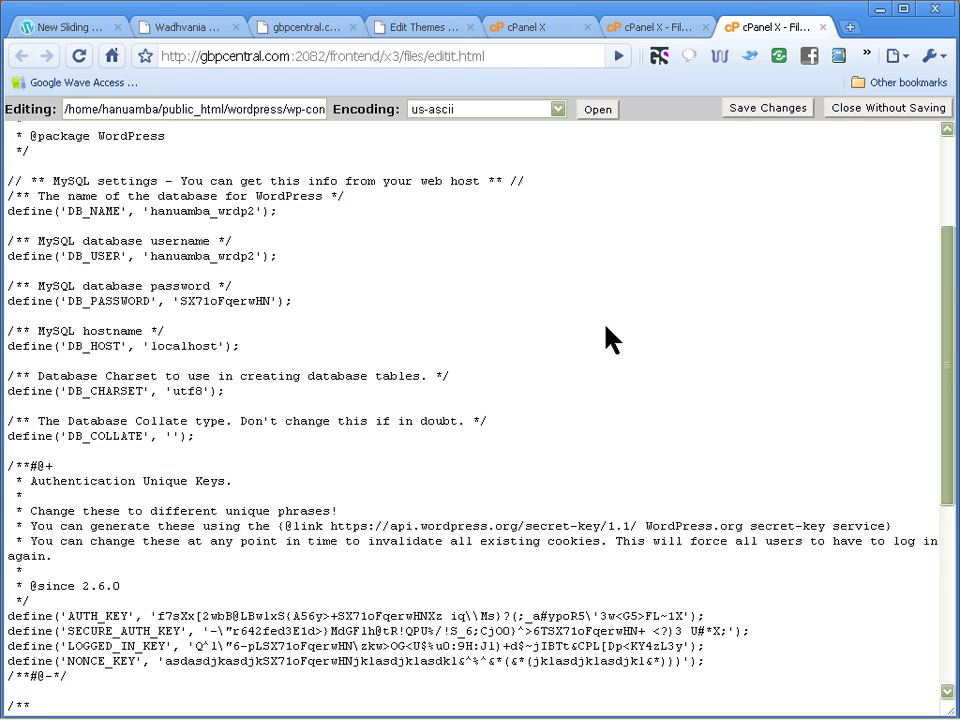
{"action": "scroll", "coordinate": [611, 340], "scroll_direction": "down", "scroll_amount": 6}
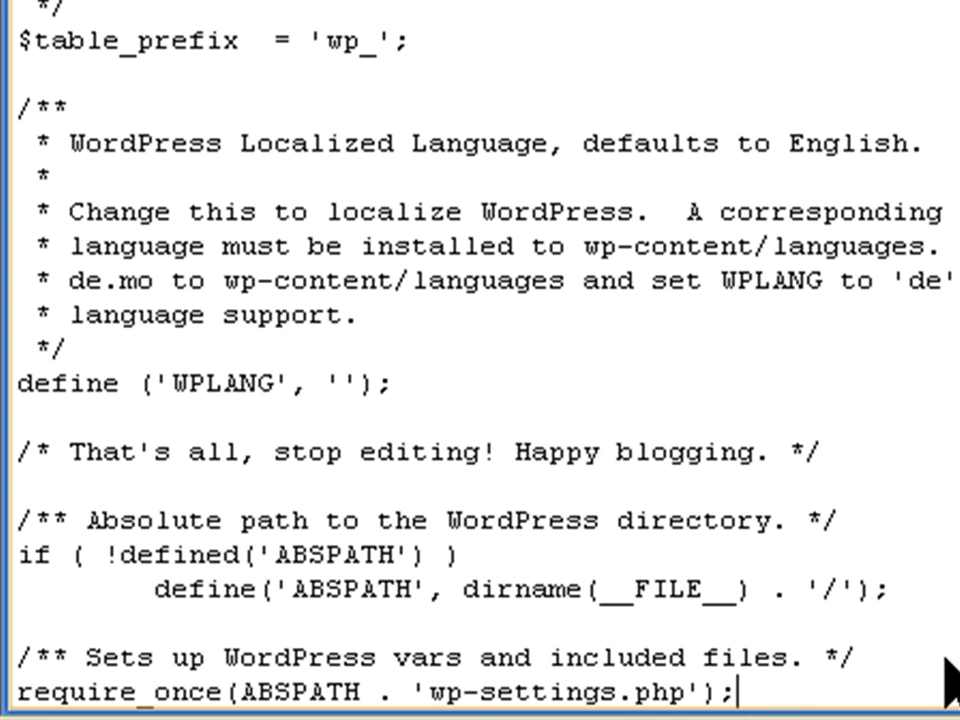
{"action": "key", "text": "Return"}
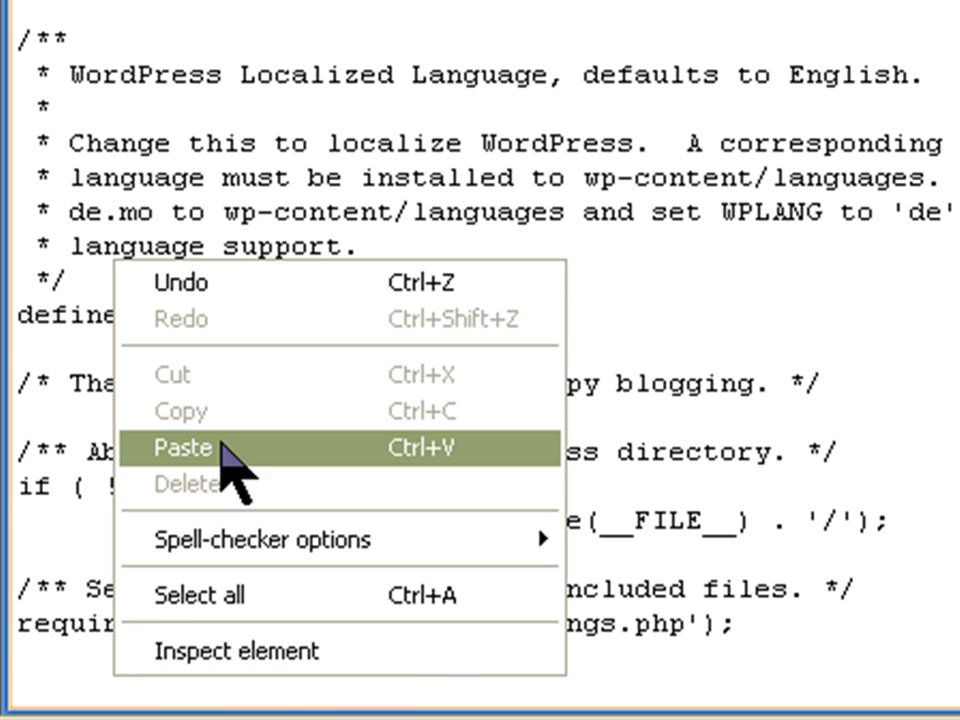
{"action": "left_click", "coordinate": [215, 456]}
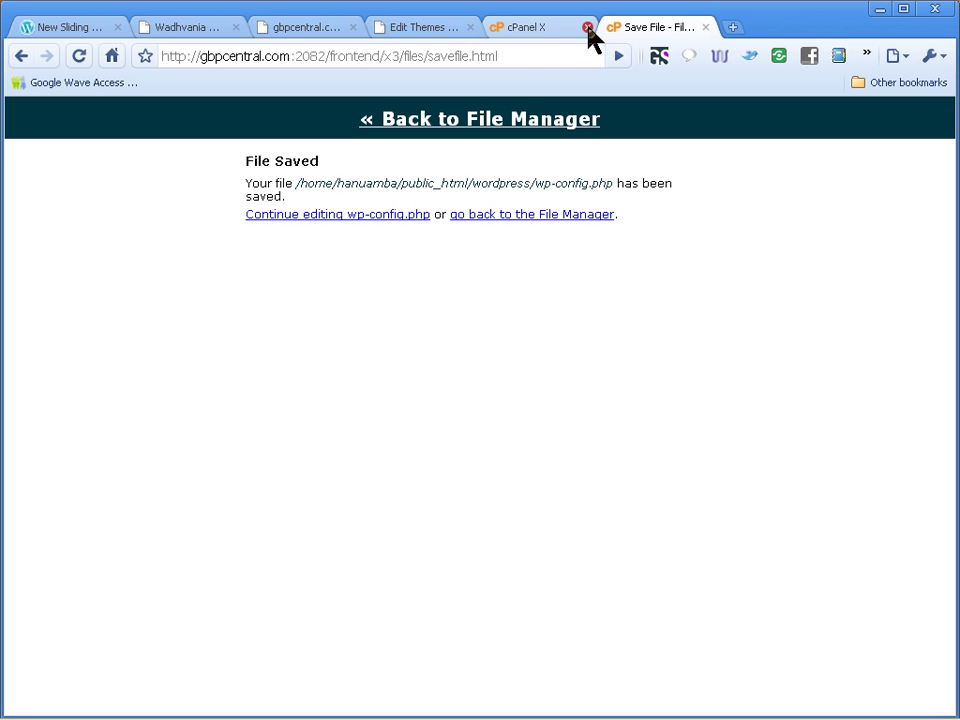
Step: Visit the gbpcentral.com WordPress front page and expand the sliding My Account panel
{"action": "left_click", "coordinate": [588, 28]}
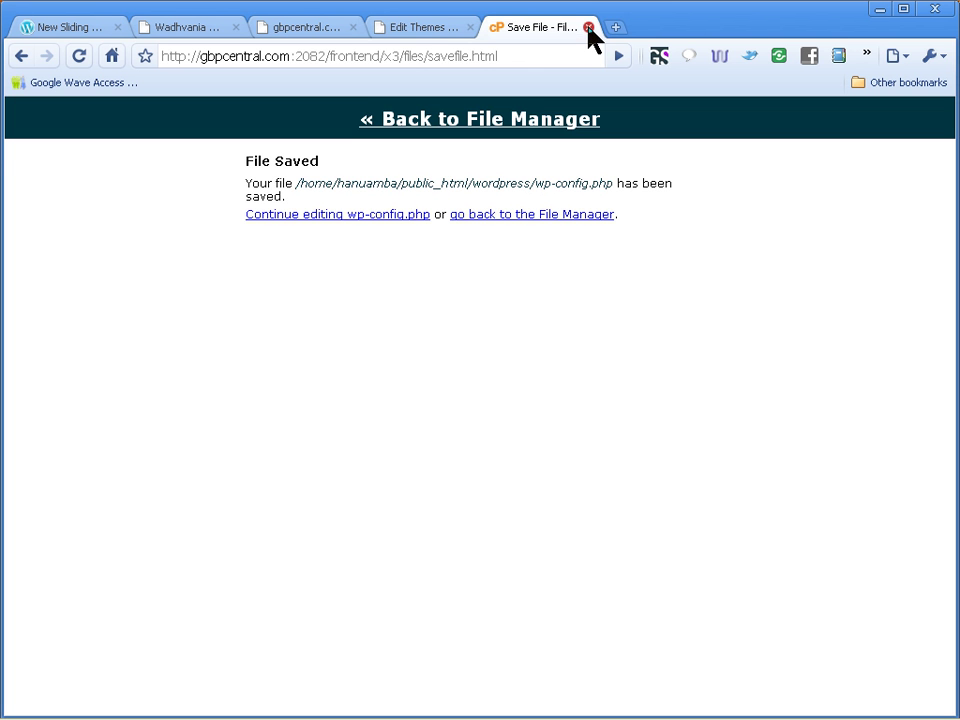
{"action": "left_click", "coordinate": [428, 30]}
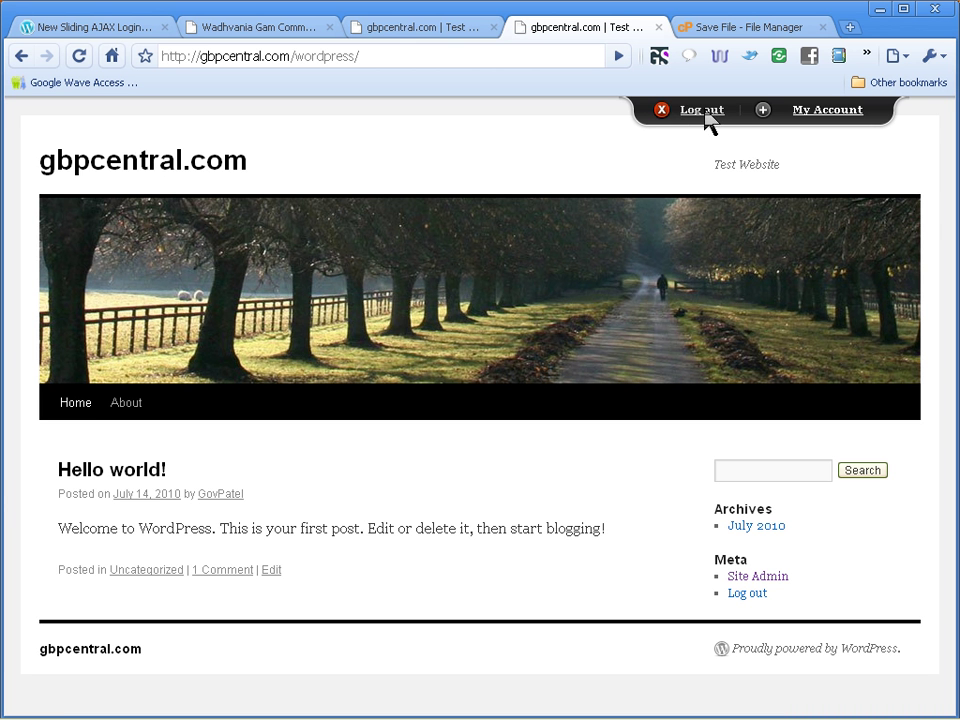
{"action": "left_click", "coordinate": [764, 116]}
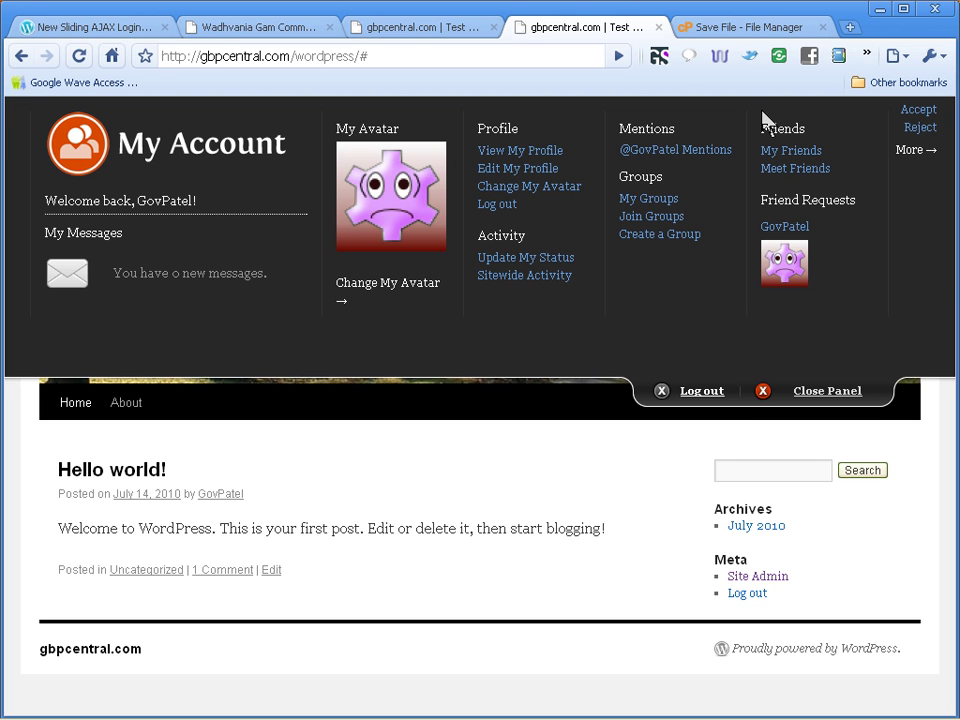